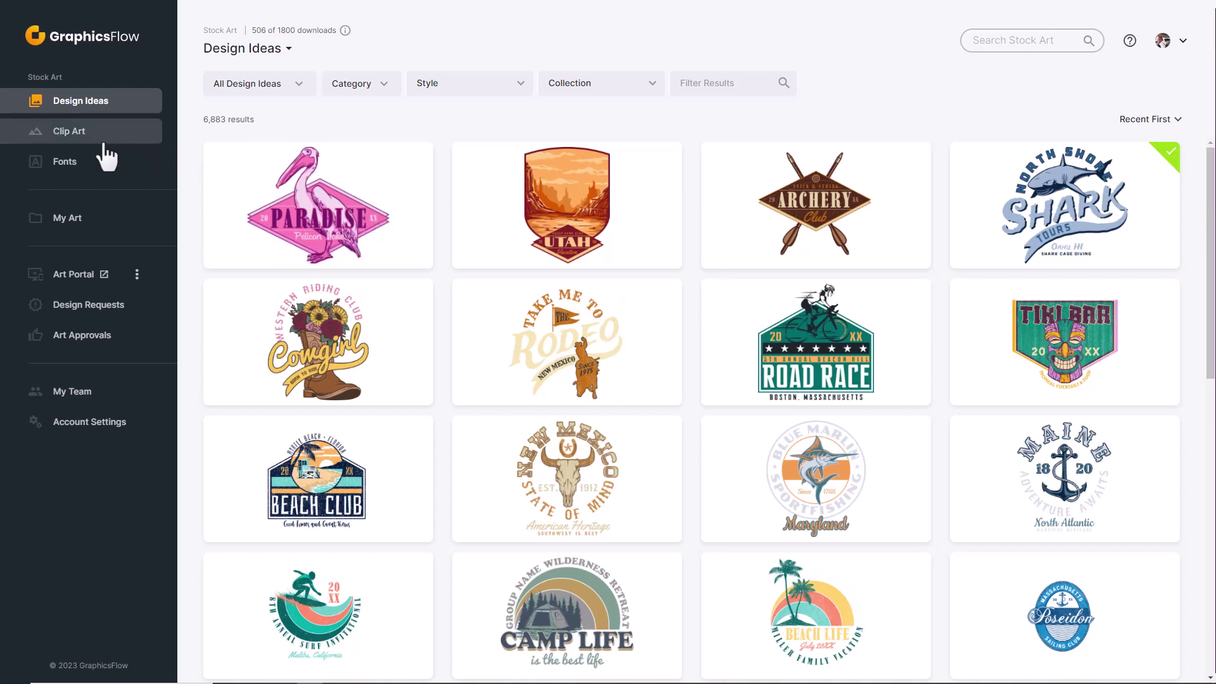
left_click(72, 133)
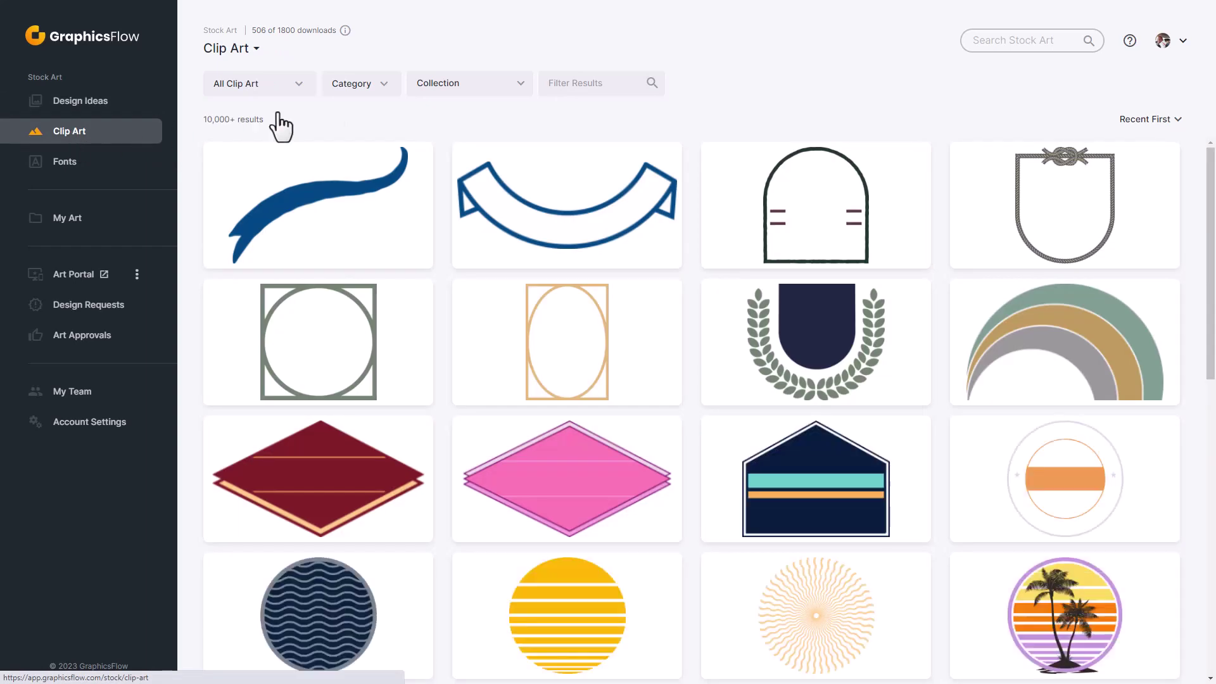
left_click(586, 83)
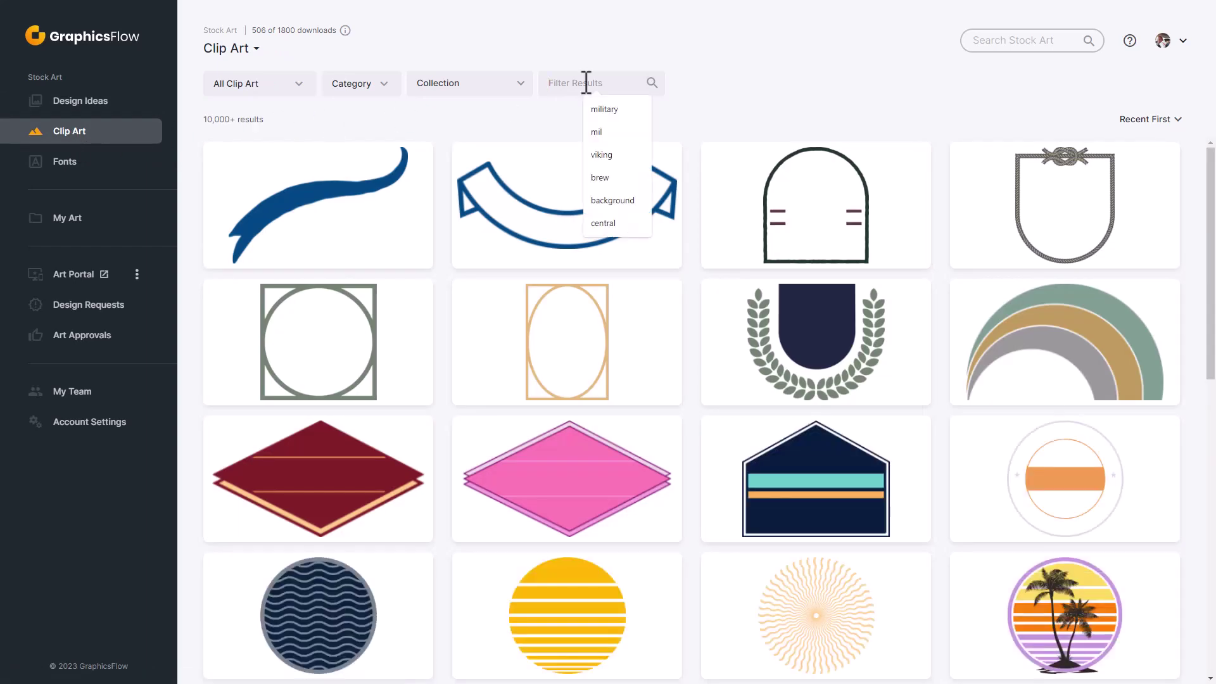
type("eagle")
key("Return")
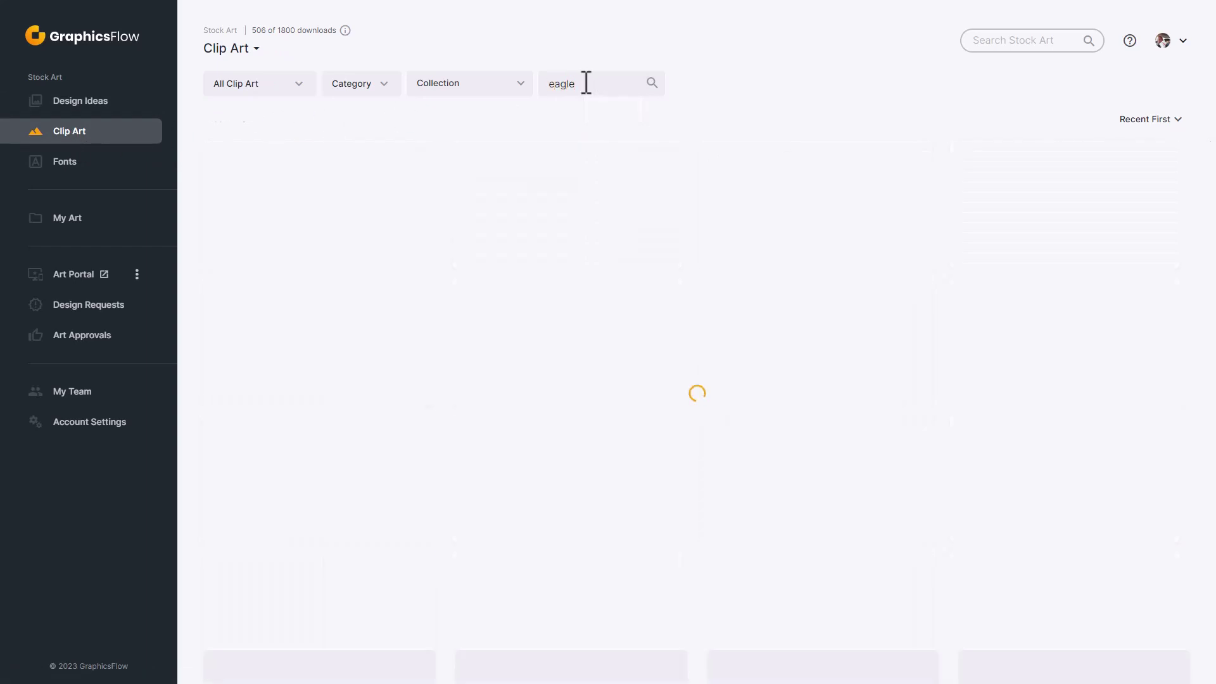
left_click(68, 167)
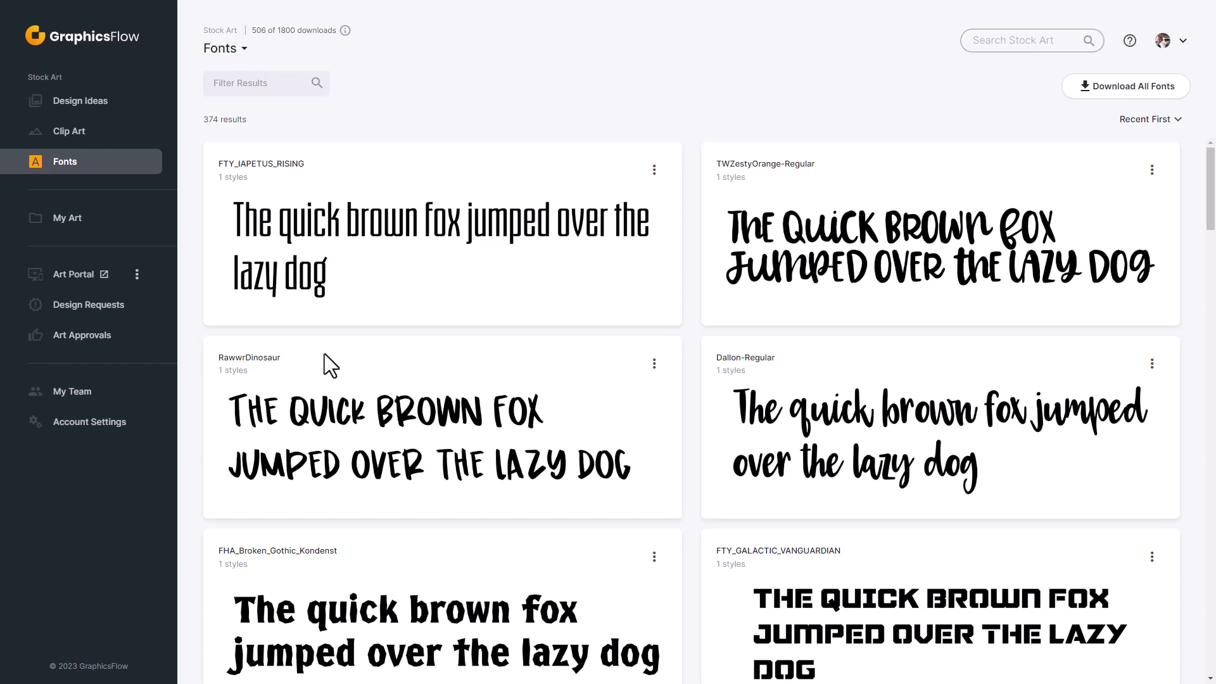
left_click(92, 111)
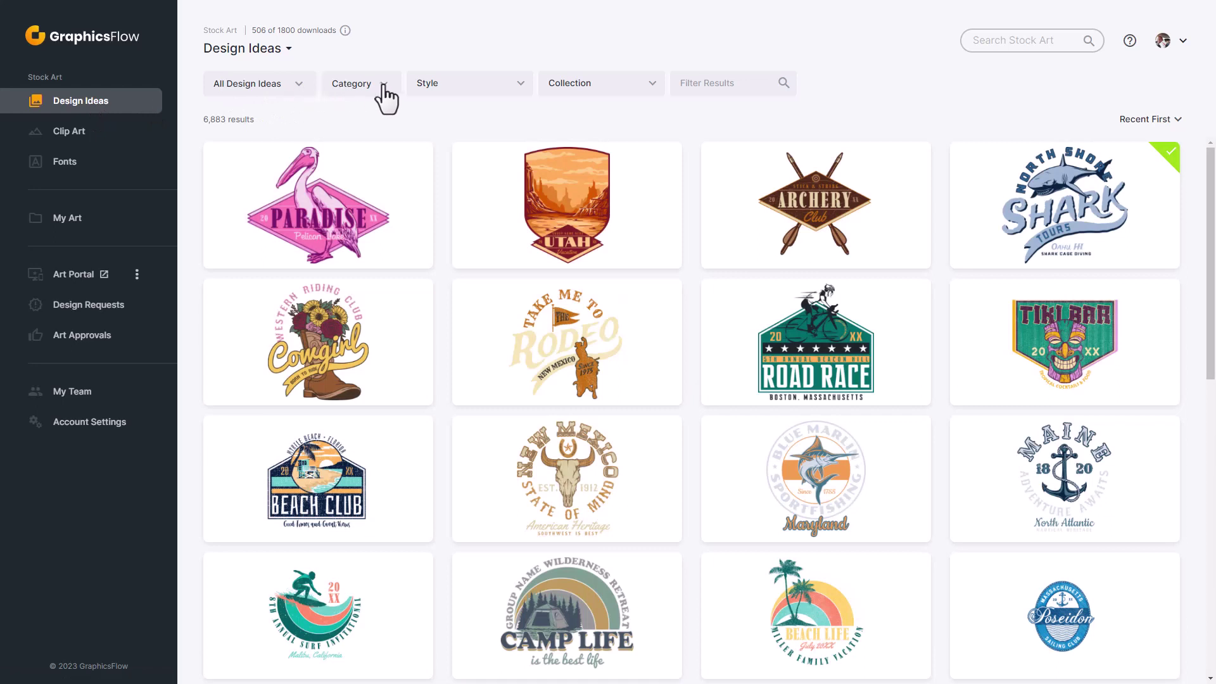
Filter Design Ideas by 'soccer' (137 results) and open the Blake High School Mustangs design GF_T1121_07.ai.
left_click(383, 89)
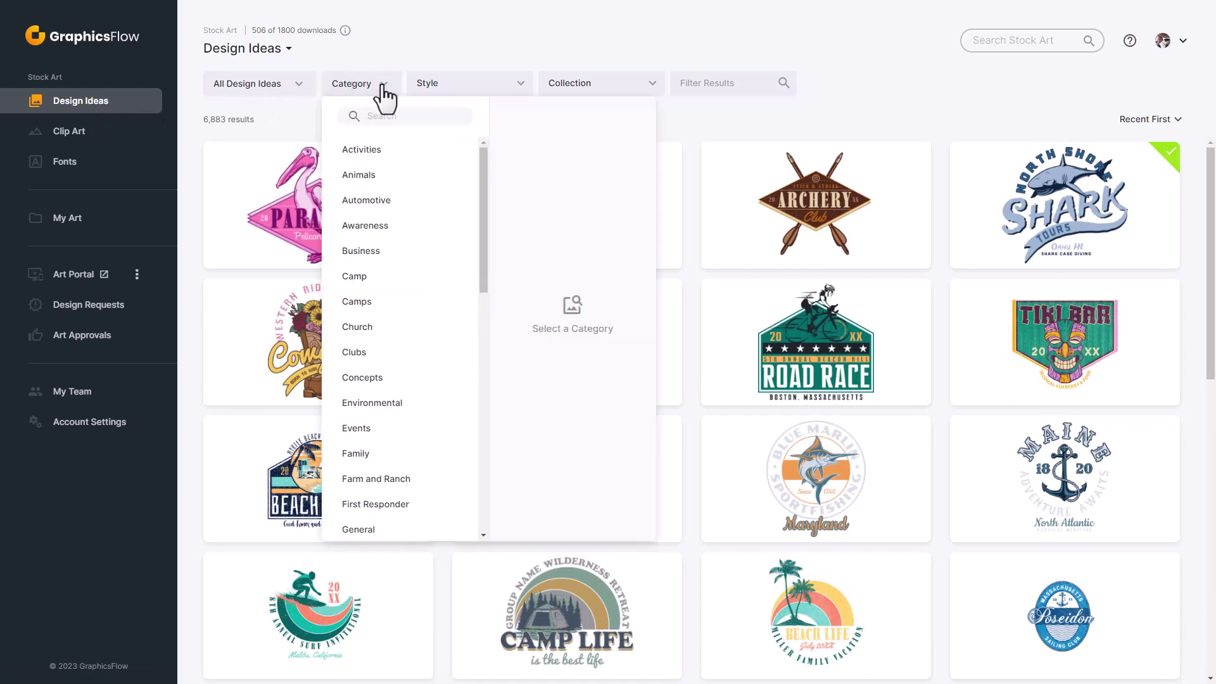
left_click(466, 33)
left_click(703, 85)
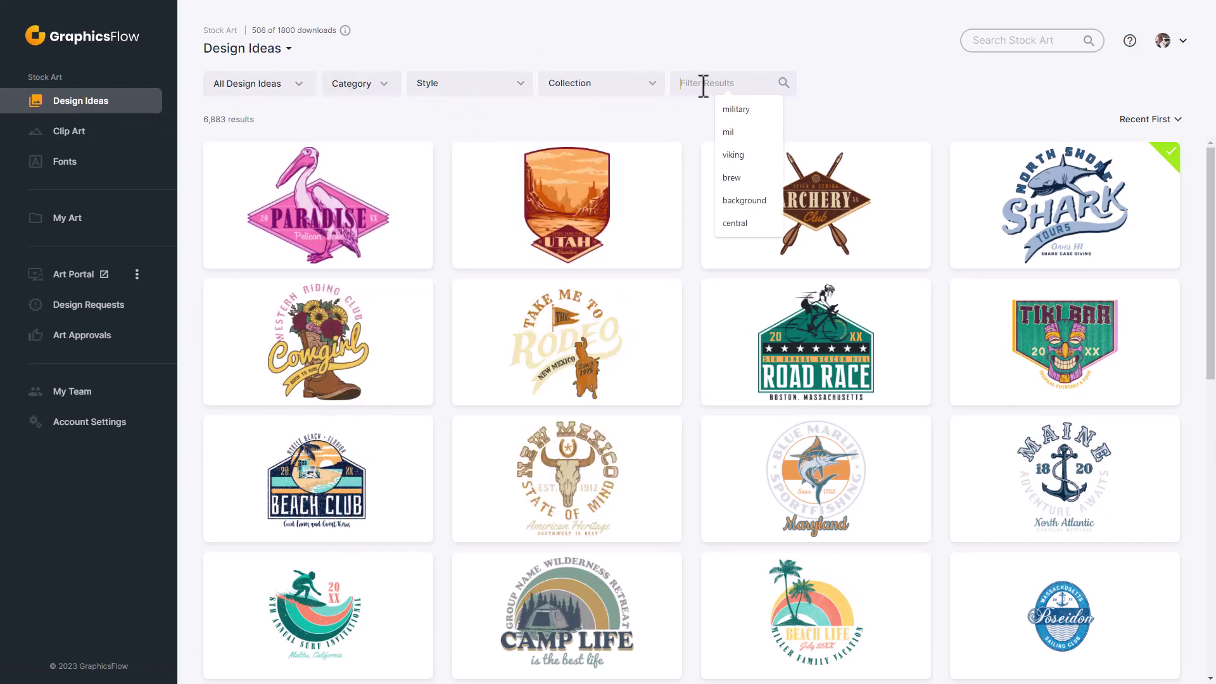
type("soccer")
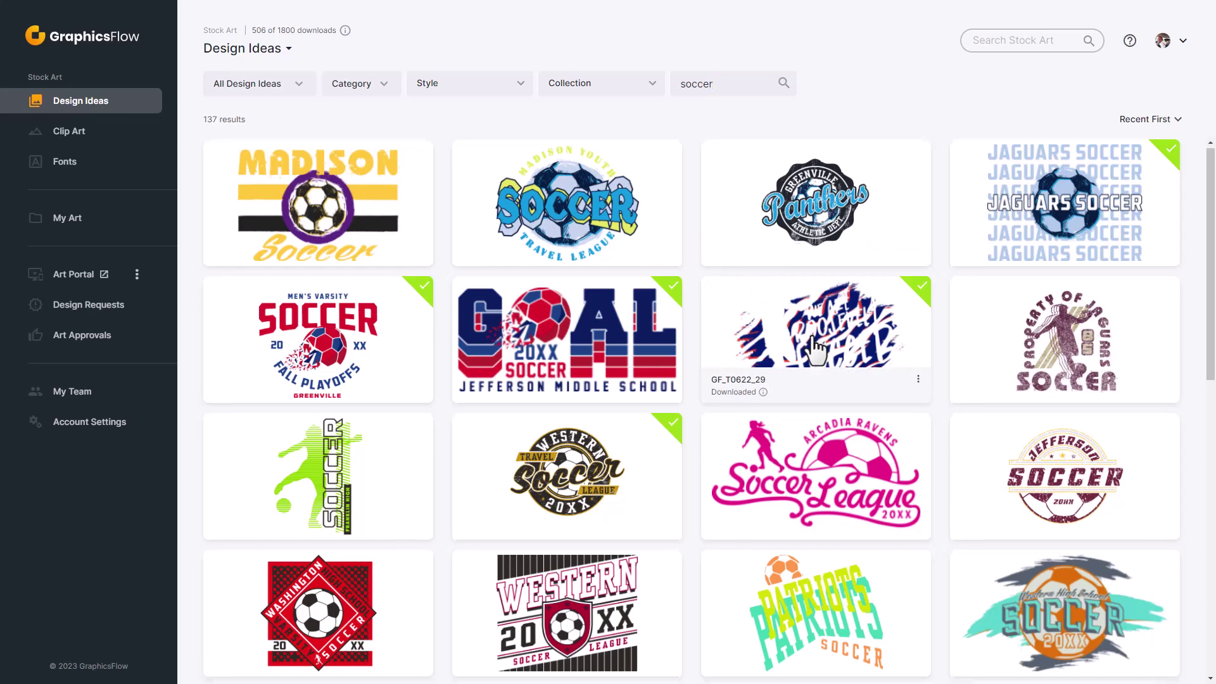
scroll(817, 350, "down", 5)
scroll(817, 351, "down", 2)
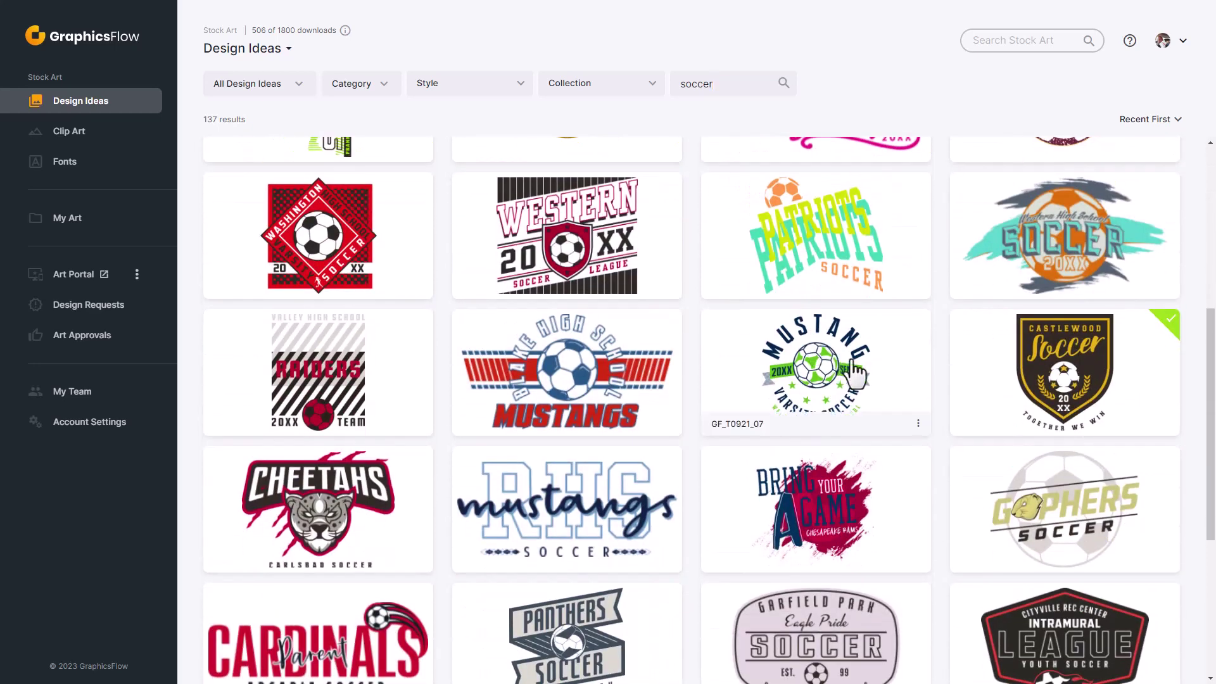
left_click(574, 378)
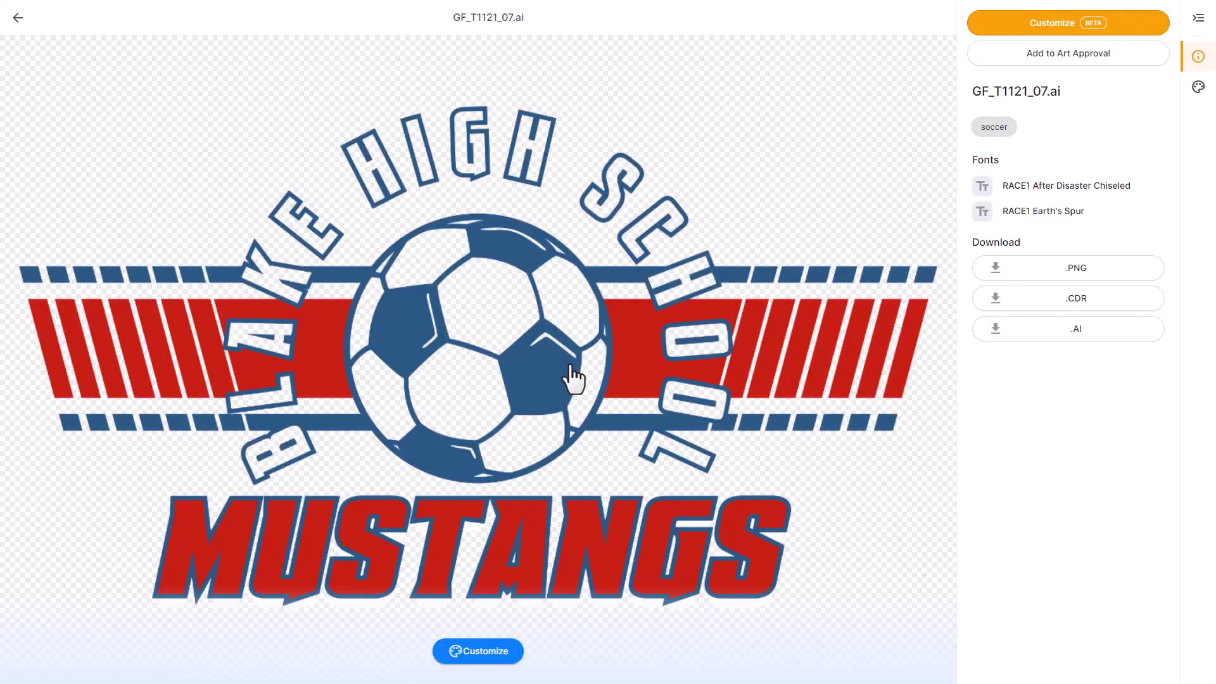
Customize the design, changing BLAKE HIGH SCHOOL to 'WEST LAKE HIGH SCHOOL'.
left_click(1040, 25)
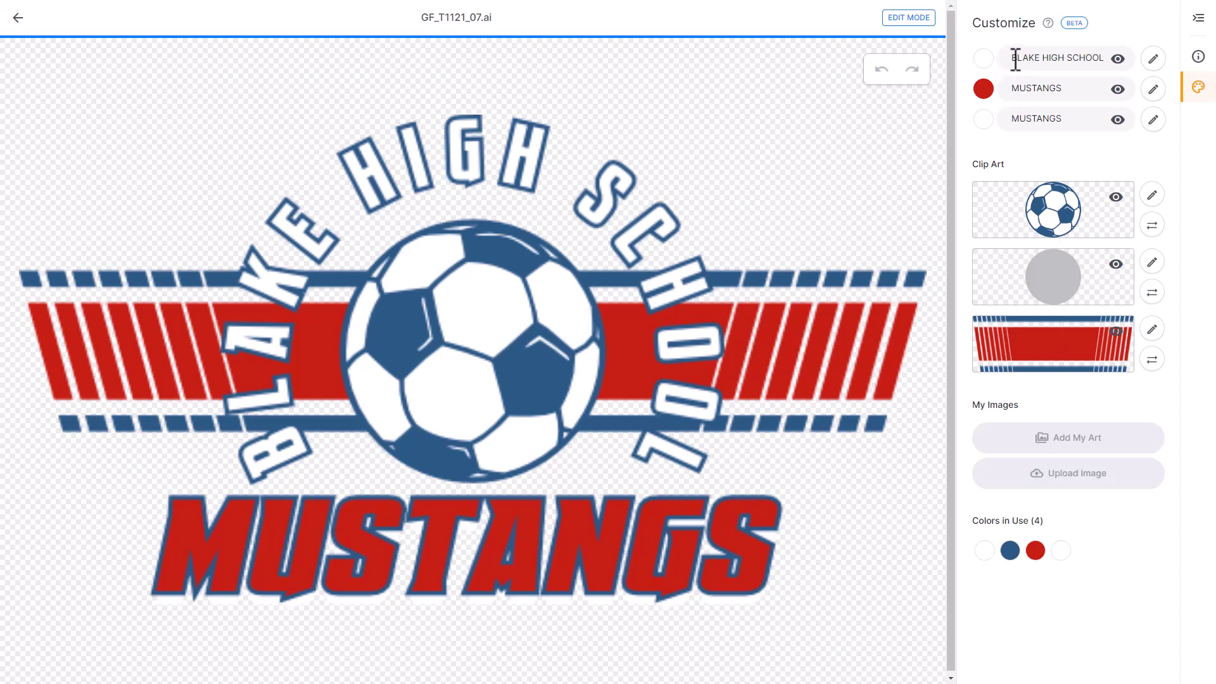
left_click_drag(1012, 58, 1110, 56)
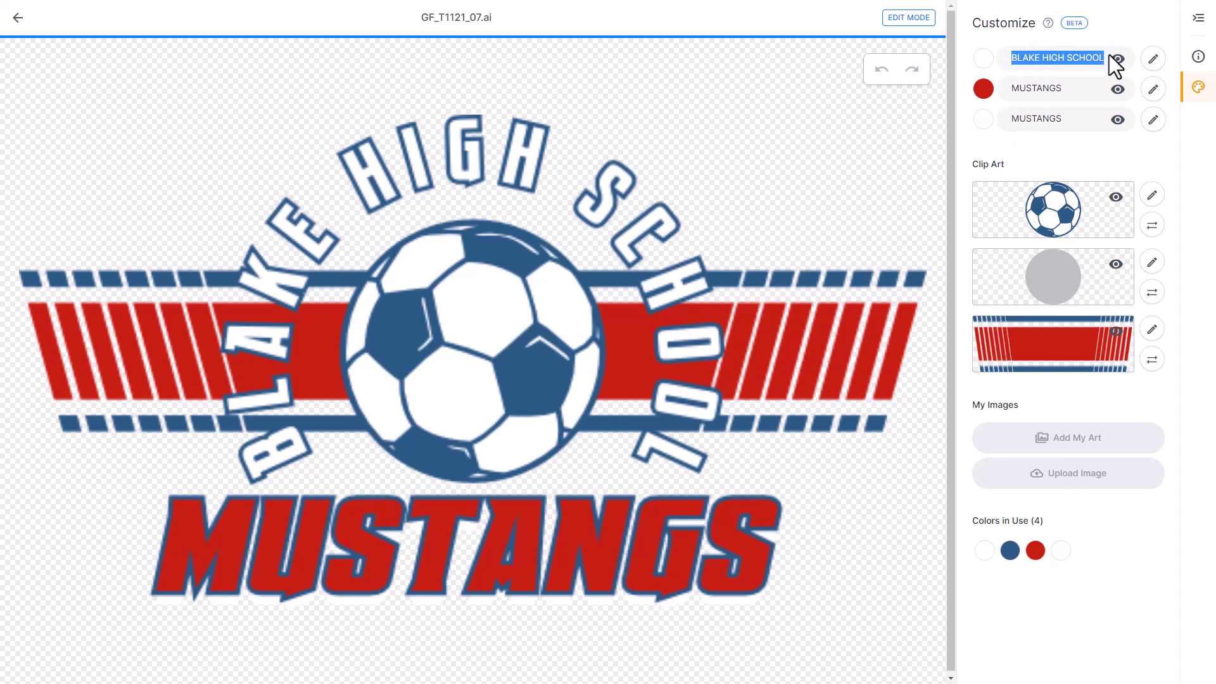
type("WEST LAKE HIGH SCHOOL")
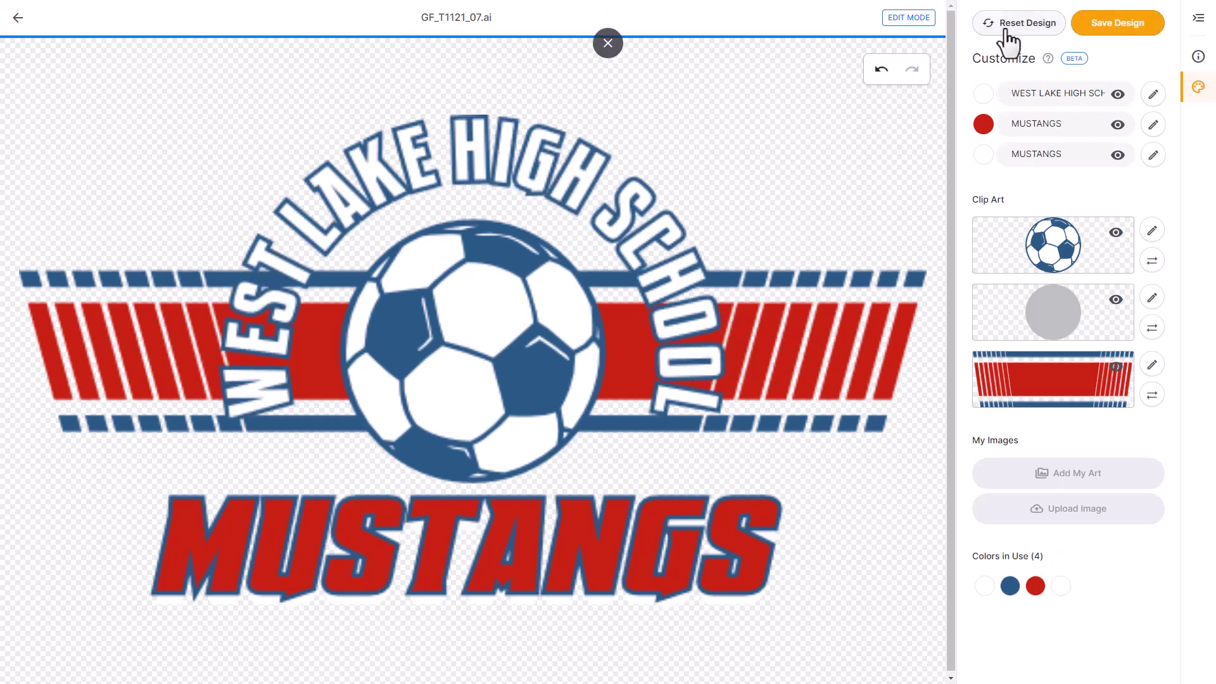
Replace both MUSTANGS text lines with 'BEARS'.
left_click_drag(1067, 125, 1009, 123)
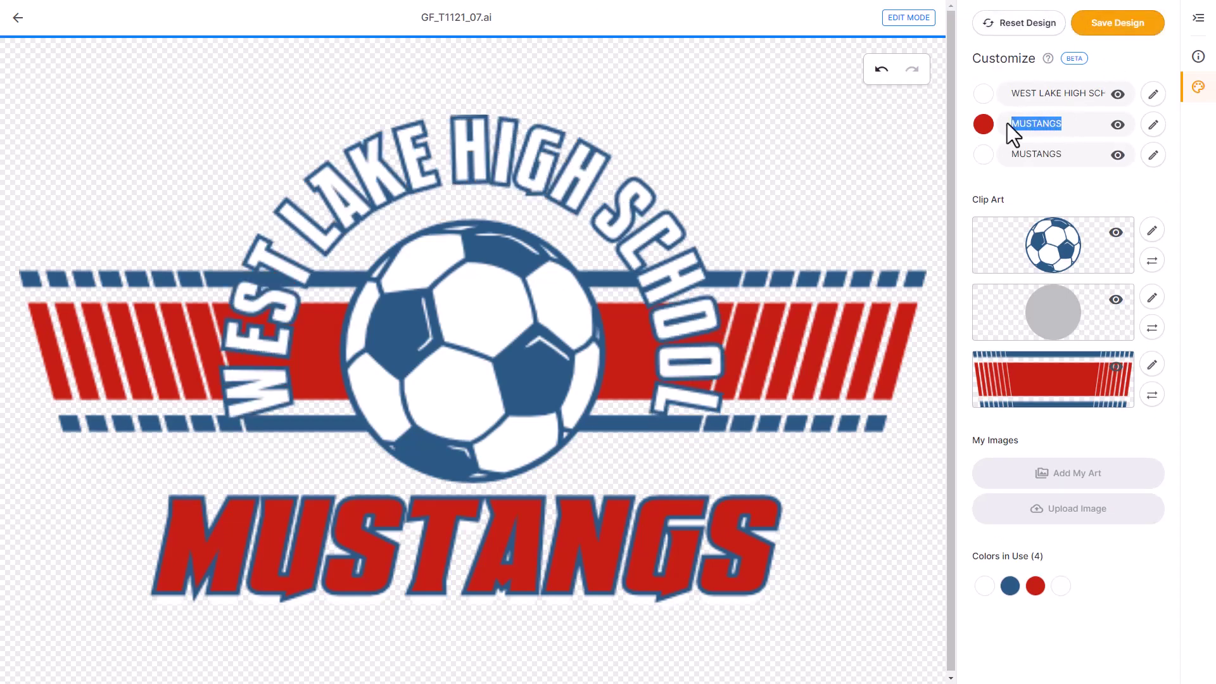
type("BEARS")
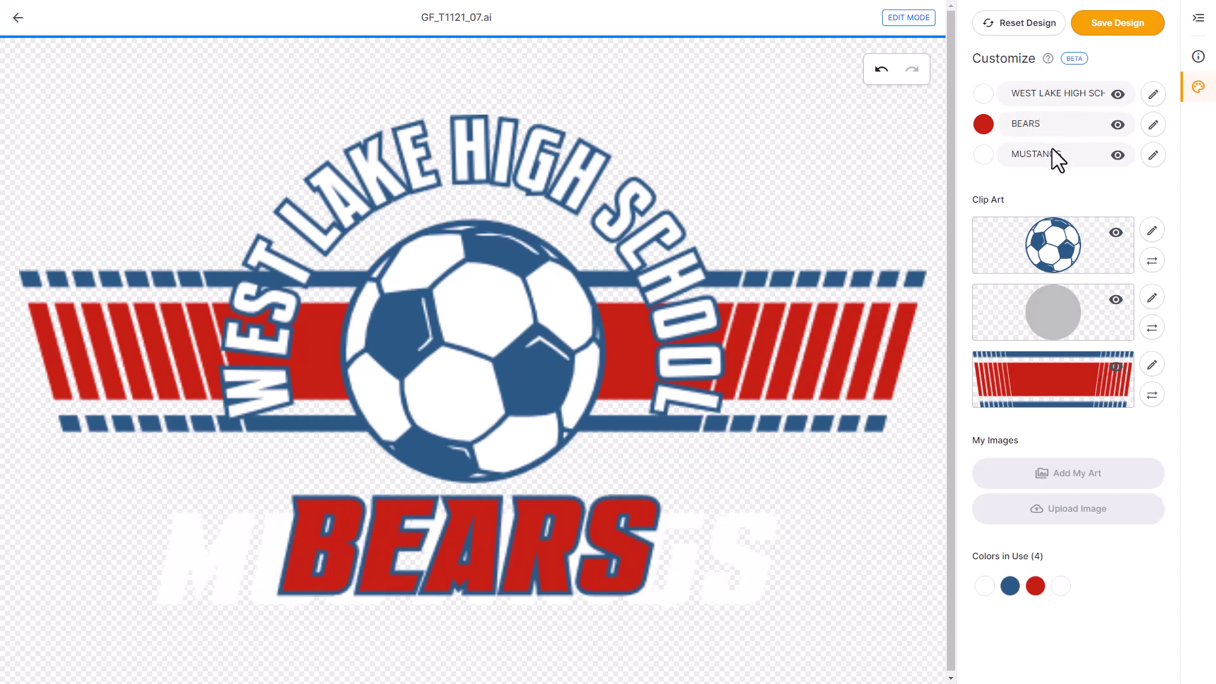
left_click_drag(1076, 155, 1024, 157)
type("BEARS")
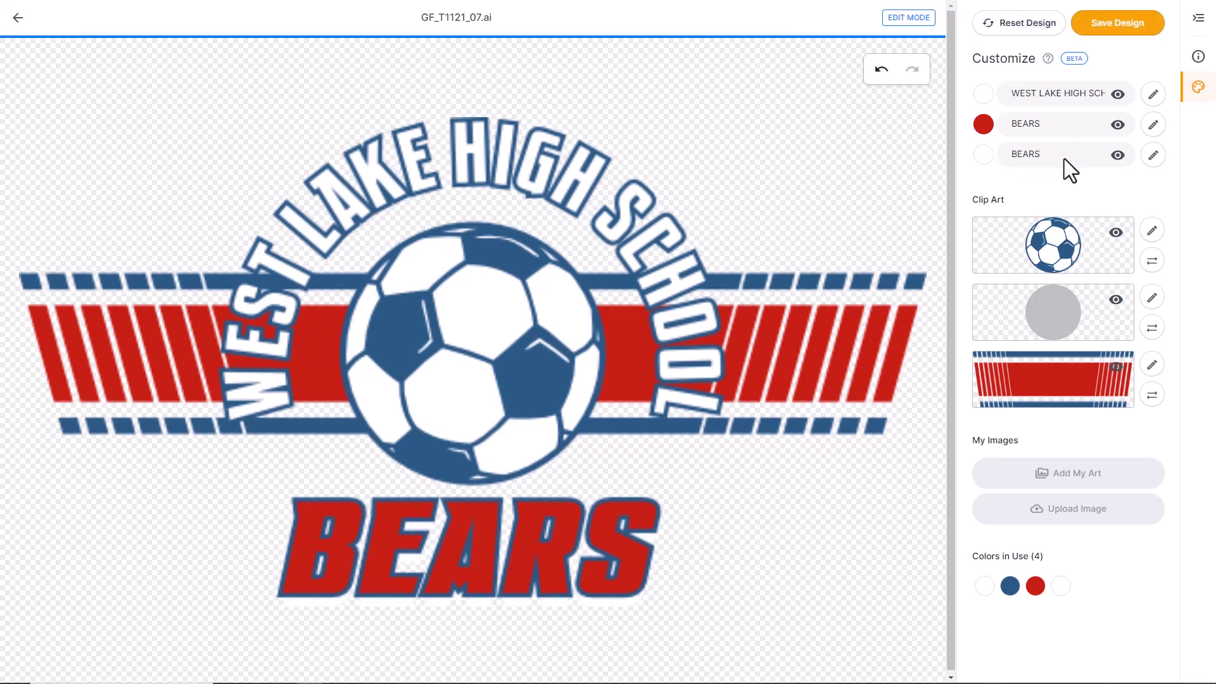
Swap the soccer ball clip art for the green bear head found by searching 'bear'.
left_click(1152, 232)
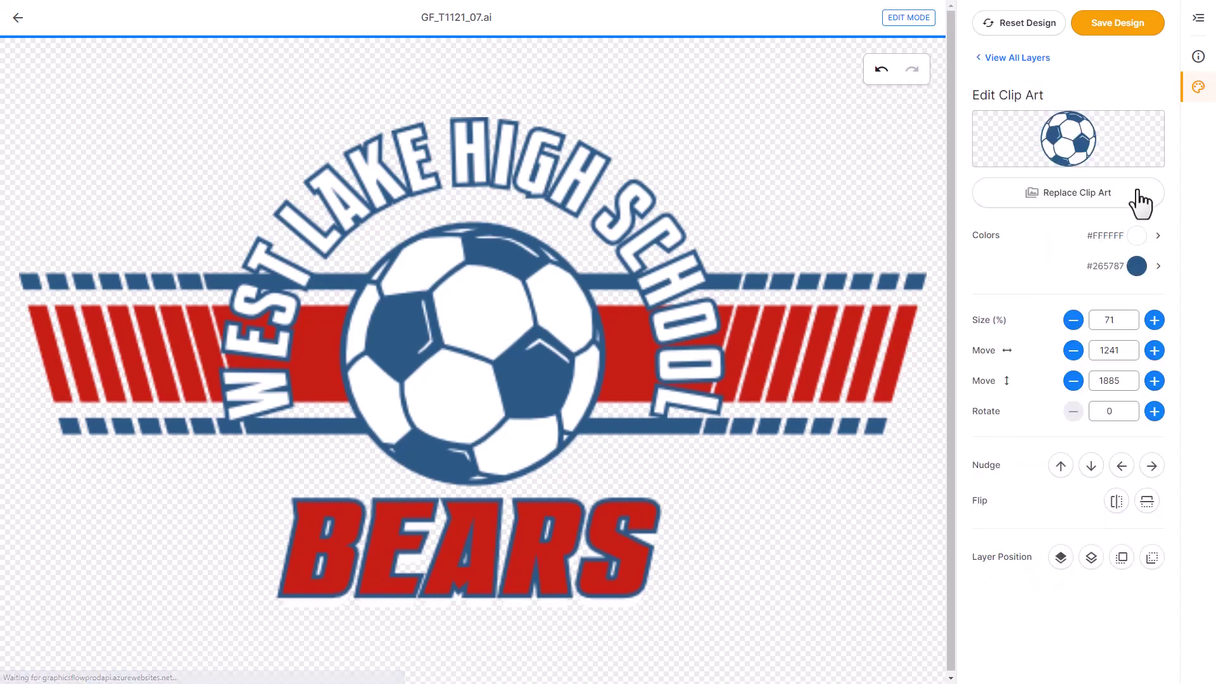
left_click(1071, 196)
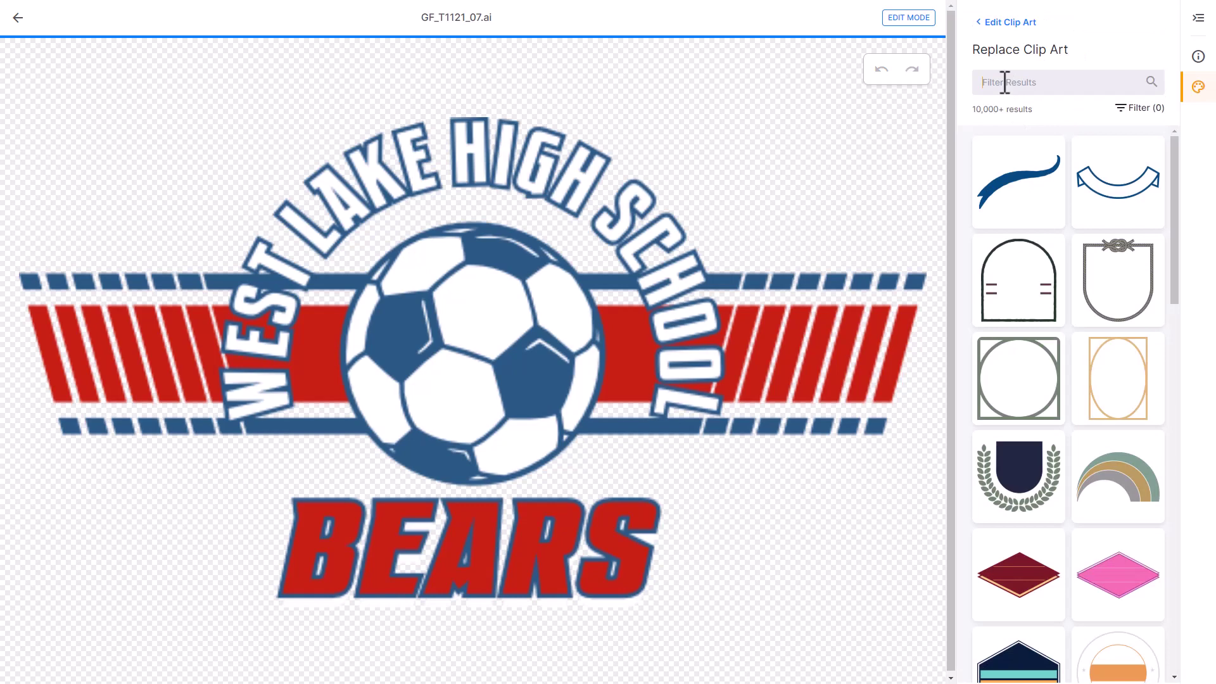
left_click(1004, 83)
type("bear")
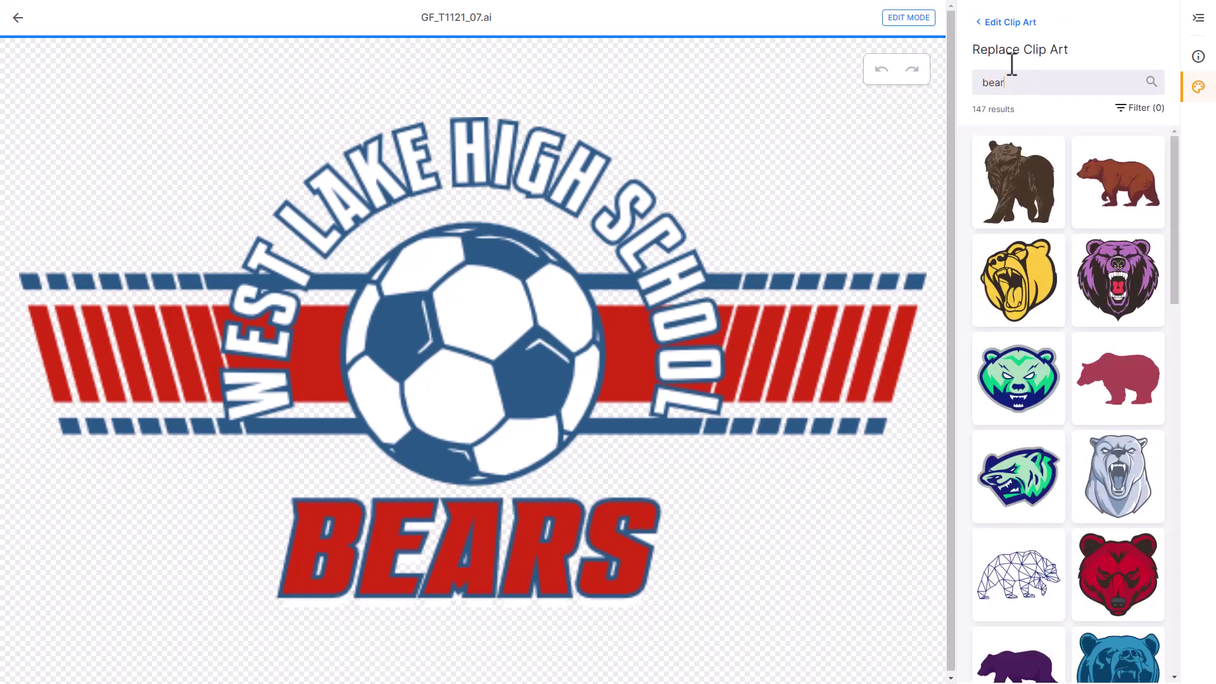
left_click(1017, 282)
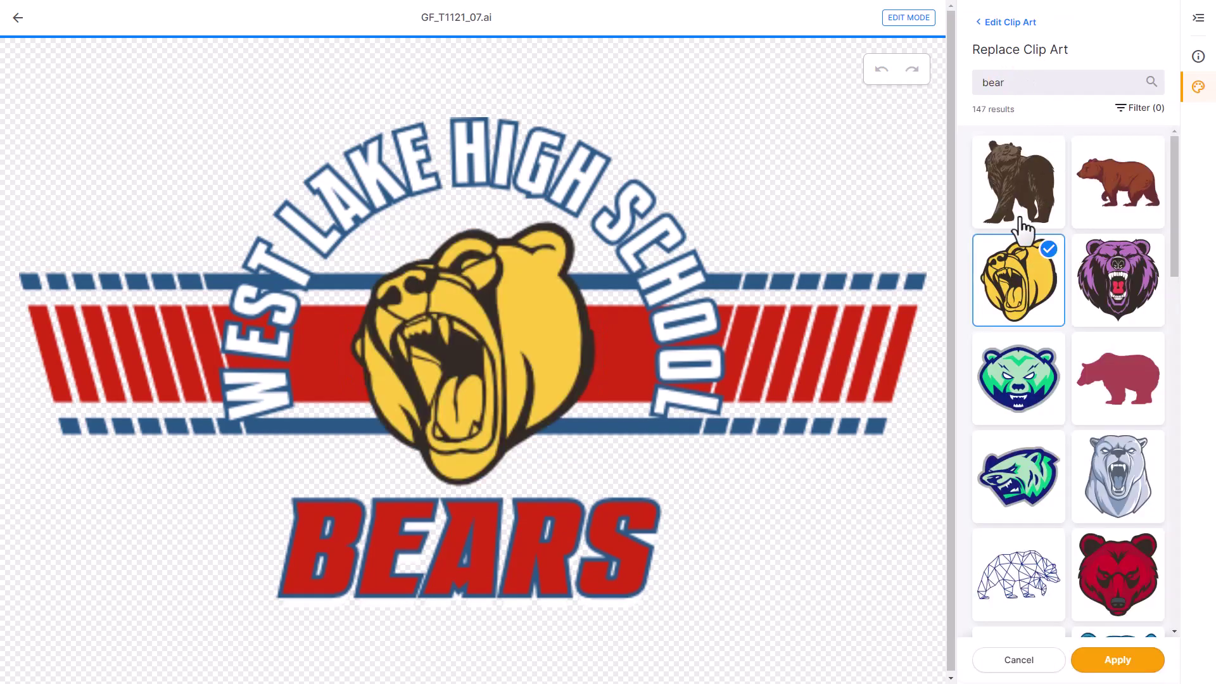
left_click(1017, 388)
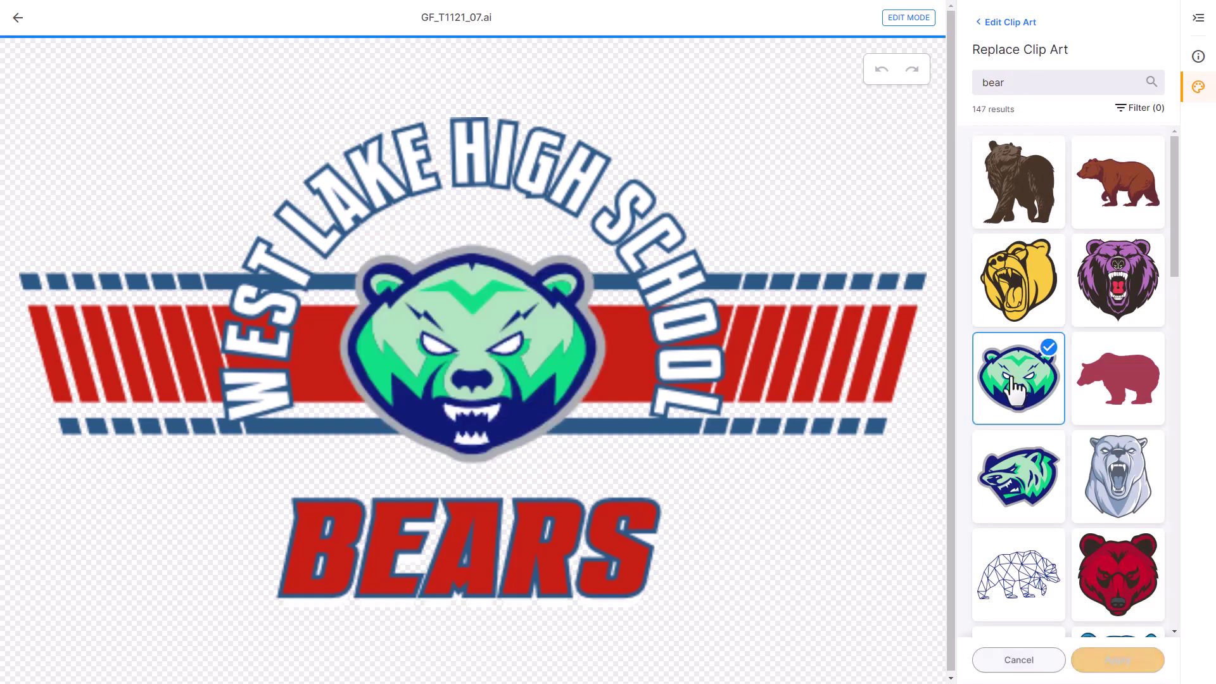
left_click(1121, 664)
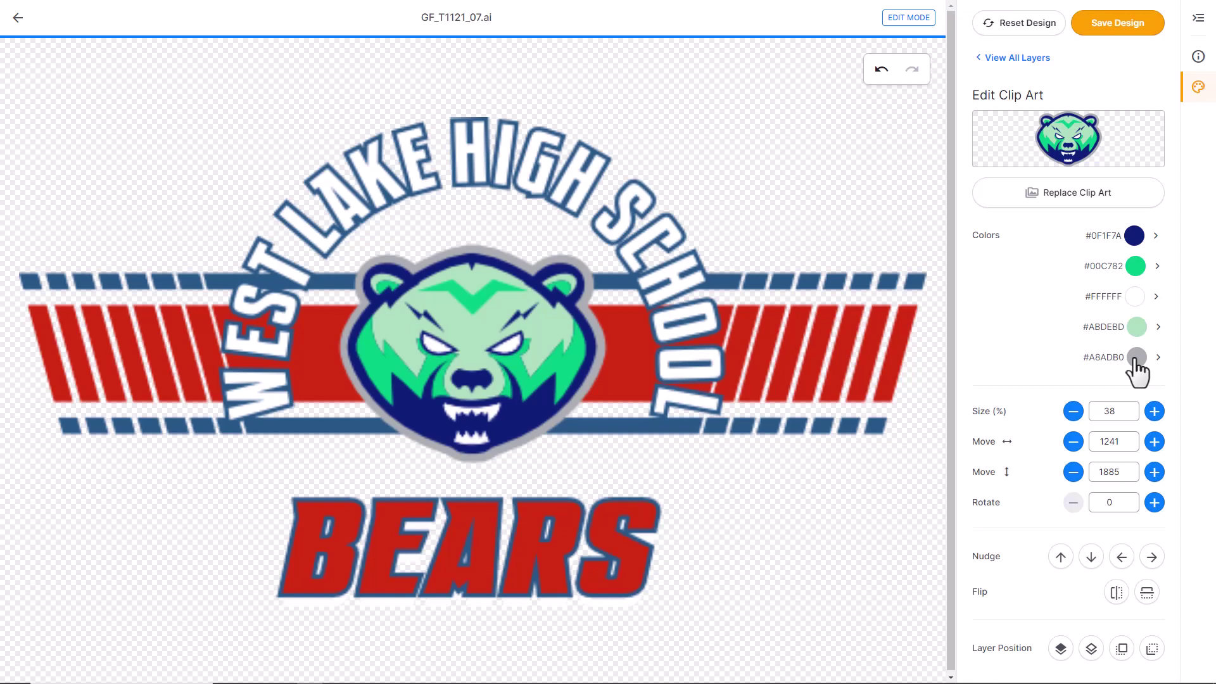
Recolor the bear clip art: navy to the design's blue, bright green to grey, pale green to white.
left_click(1134, 235)
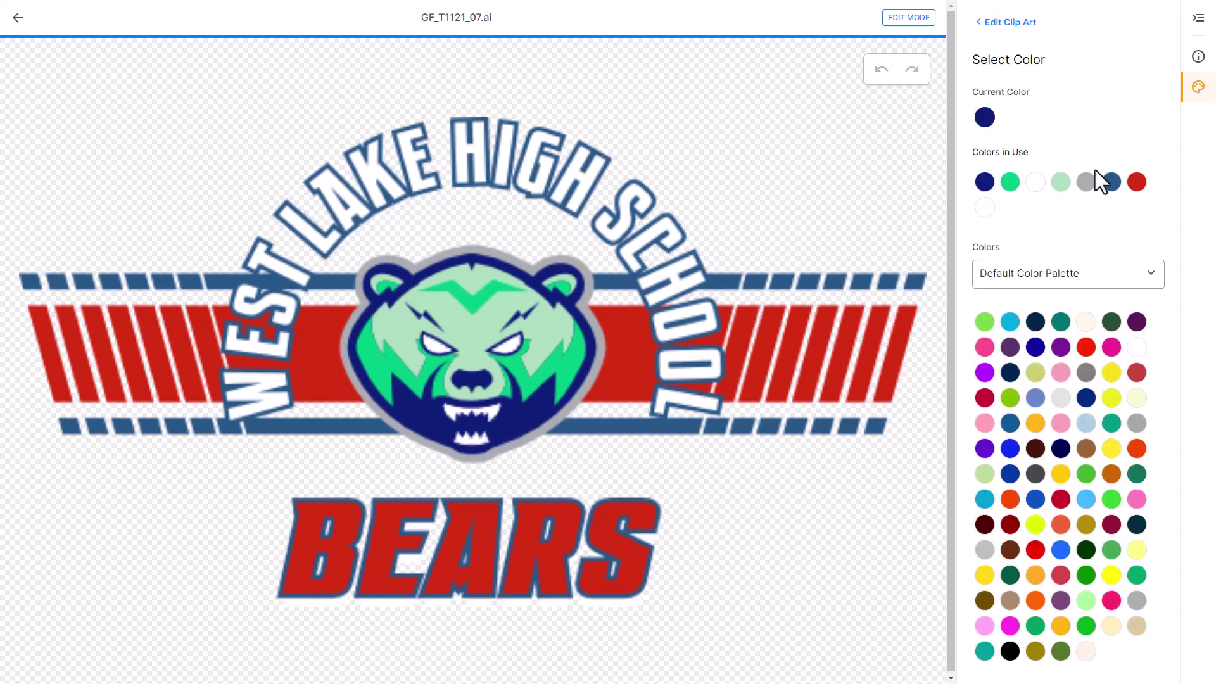
left_click(1111, 182)
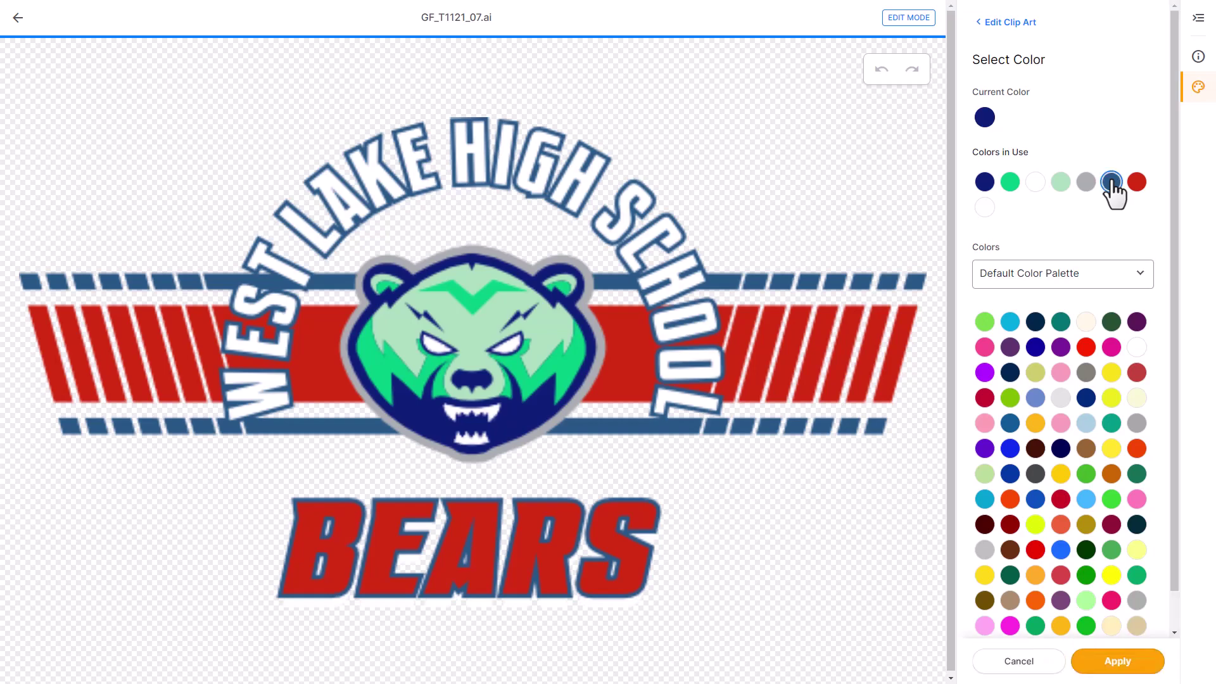
left_click(1117, 659)
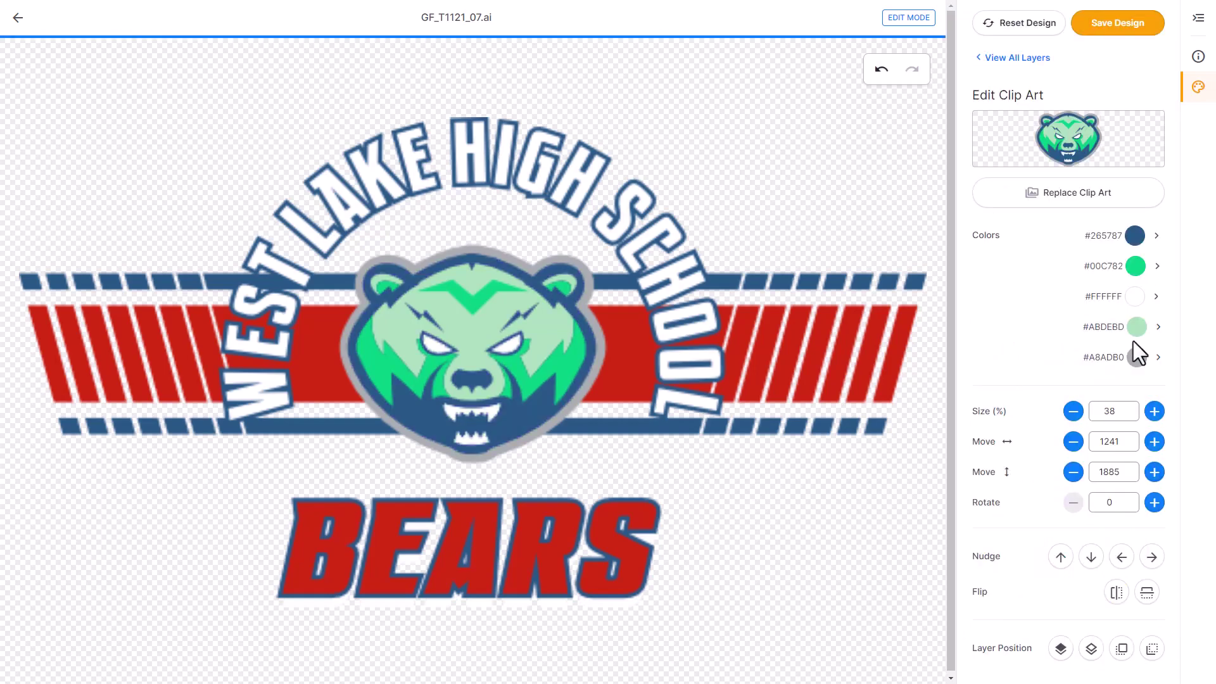
left_click(1137, 267)
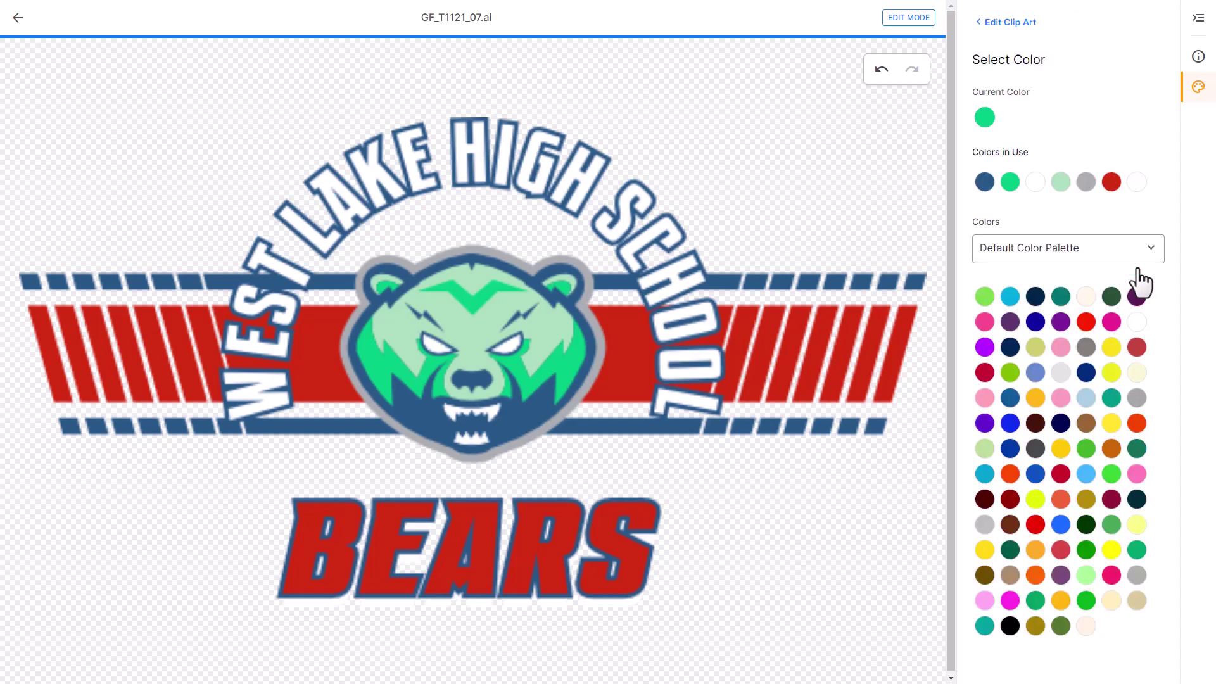
left_click(1086, 183)
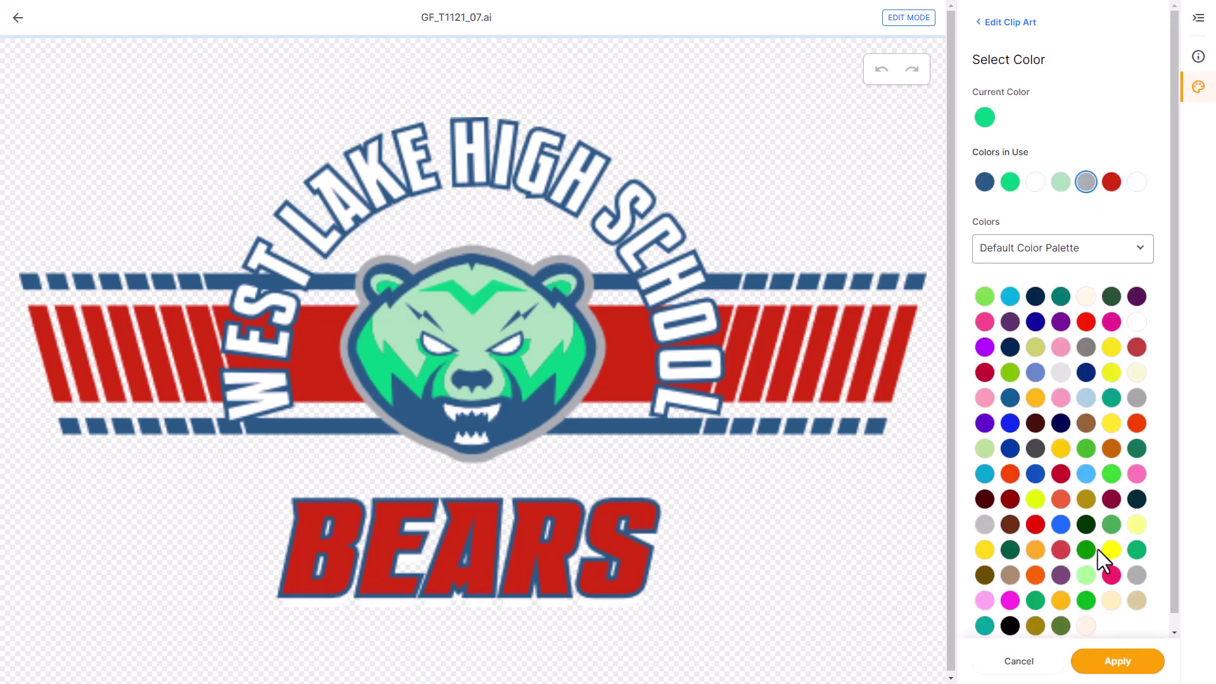
left_click(1116, 661)
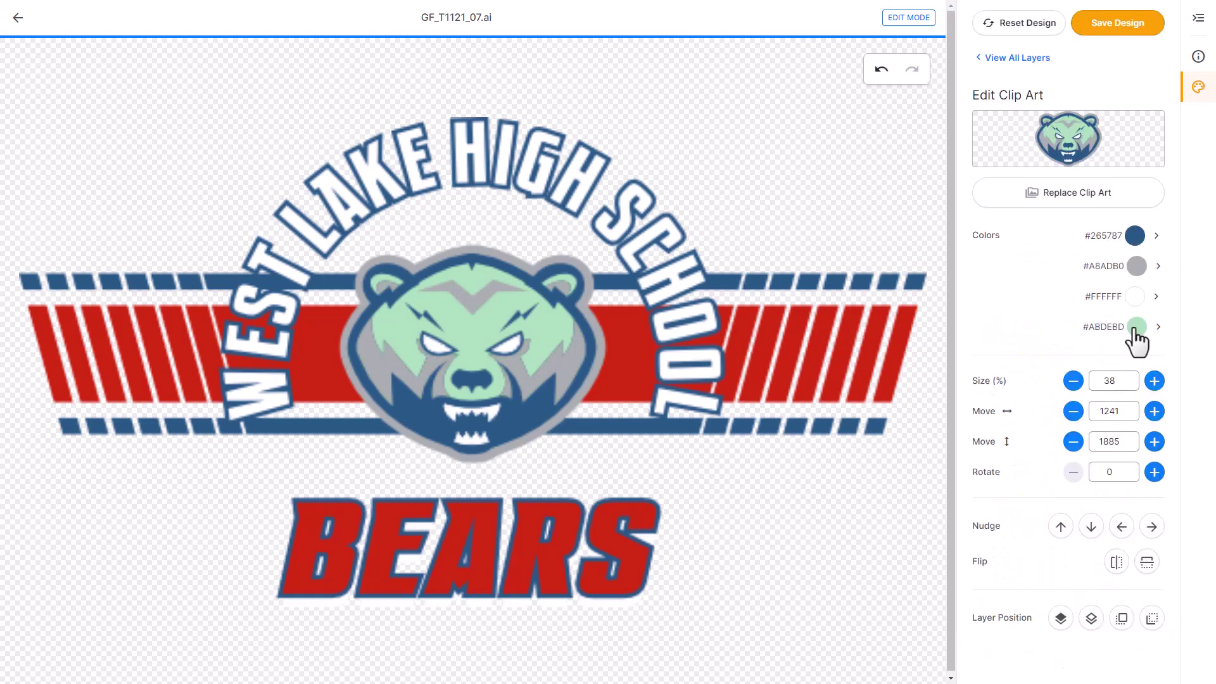
left_click(1136, 329)
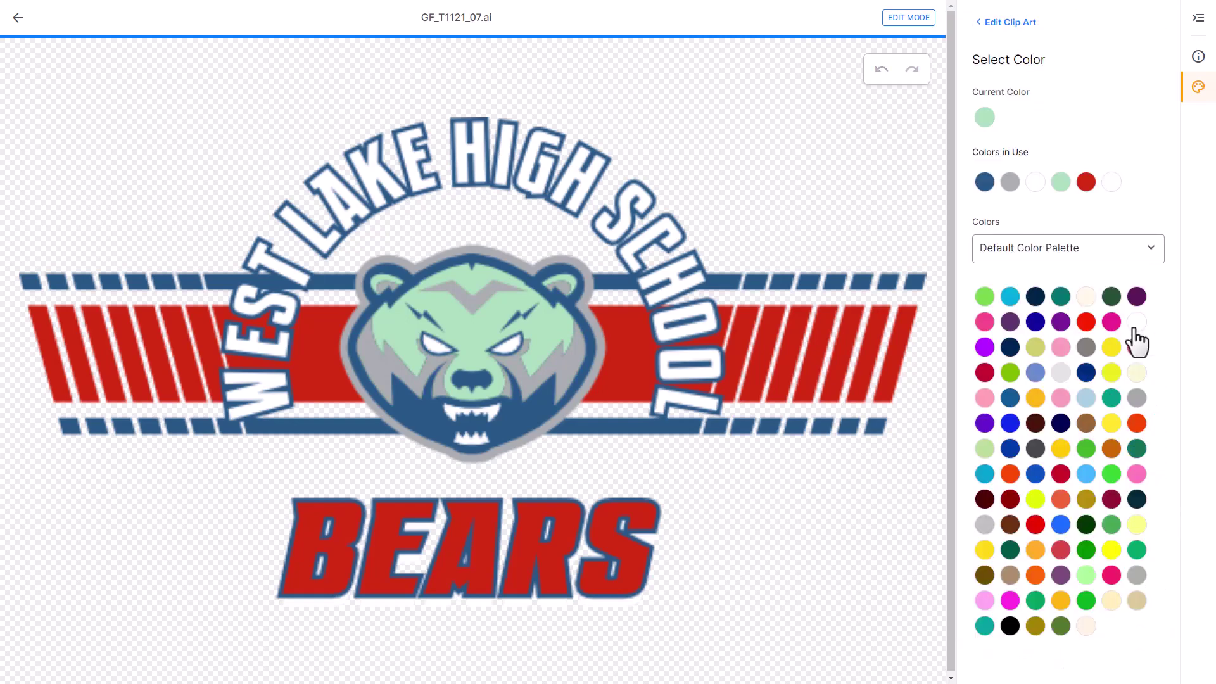
left_click(1112, 182)
left_click(1102, 672)
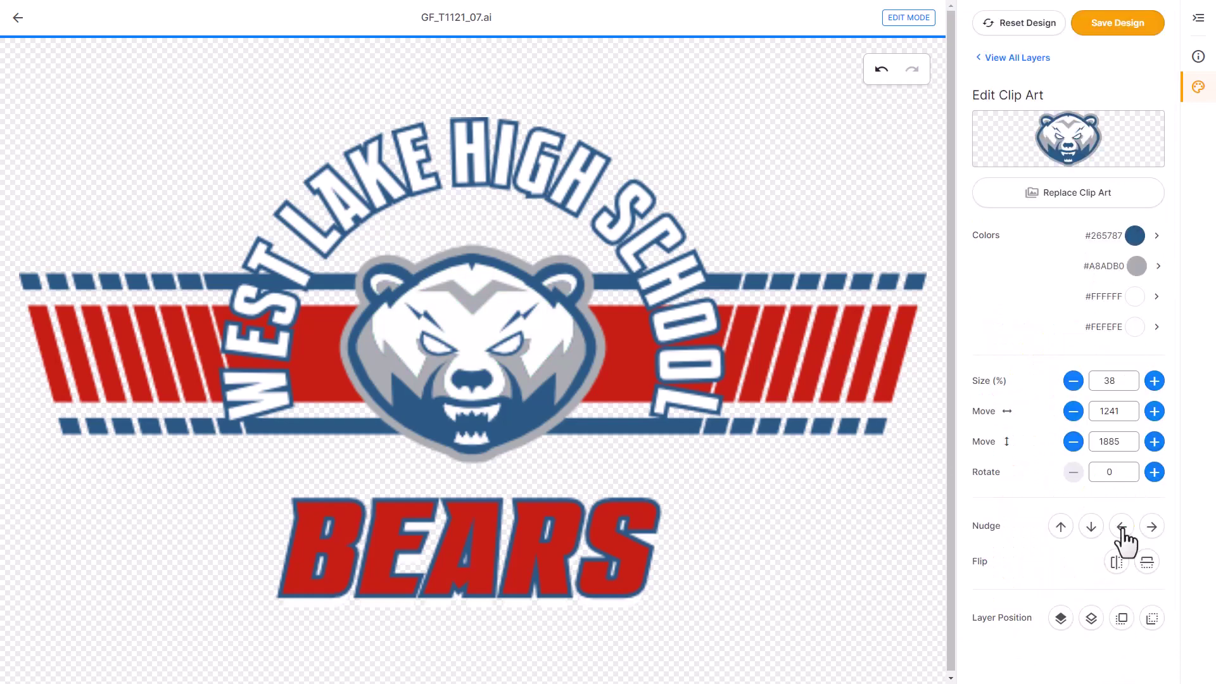
left_click(1013, 59)
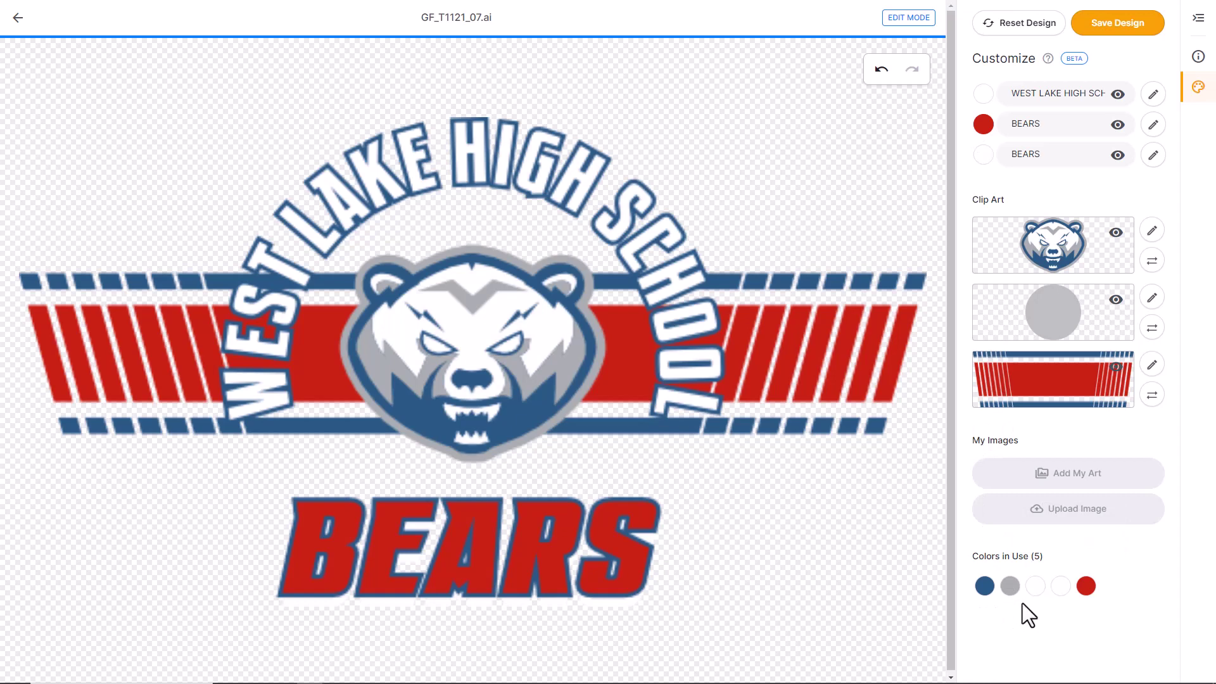
Merge the near-white shade into the pure white already used in the design.
left_click(1062, 588)
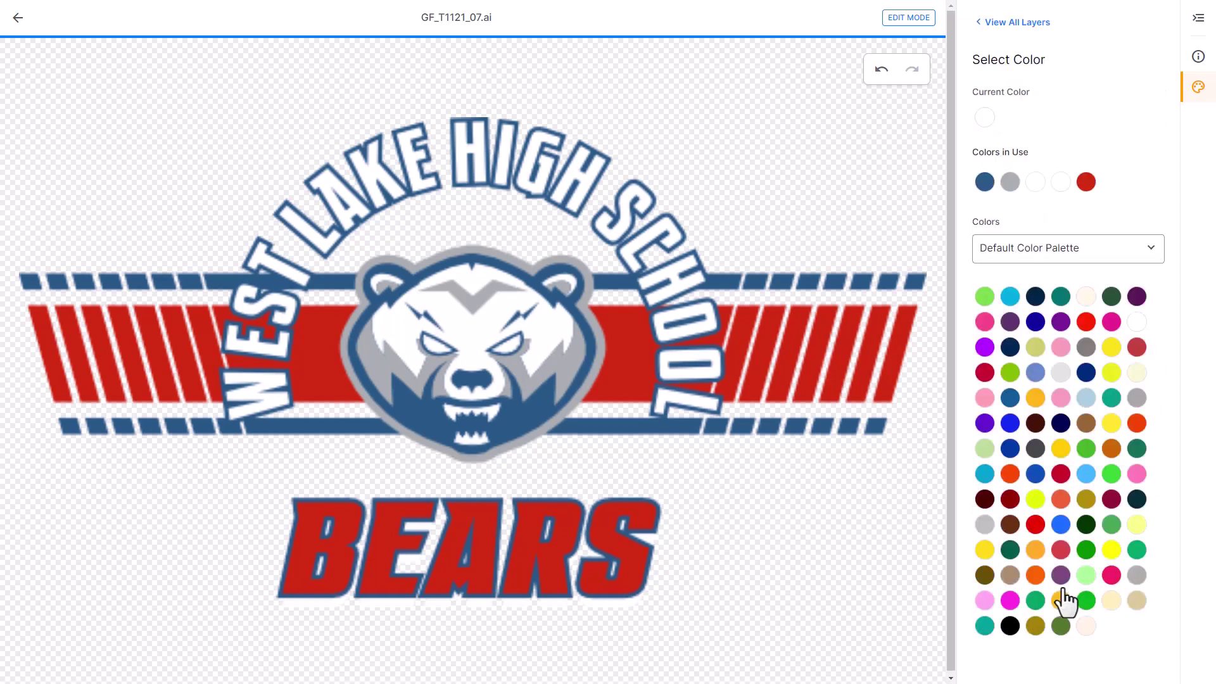
left_click(1035, 184)
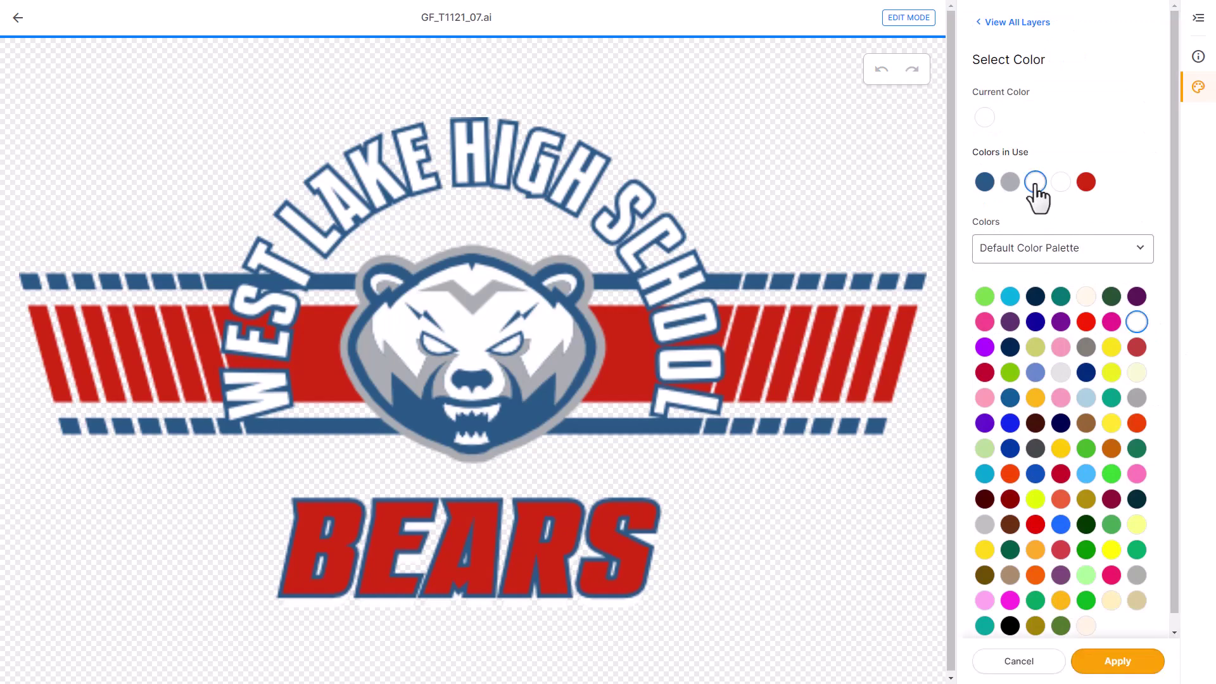
left_click(1108, 665)
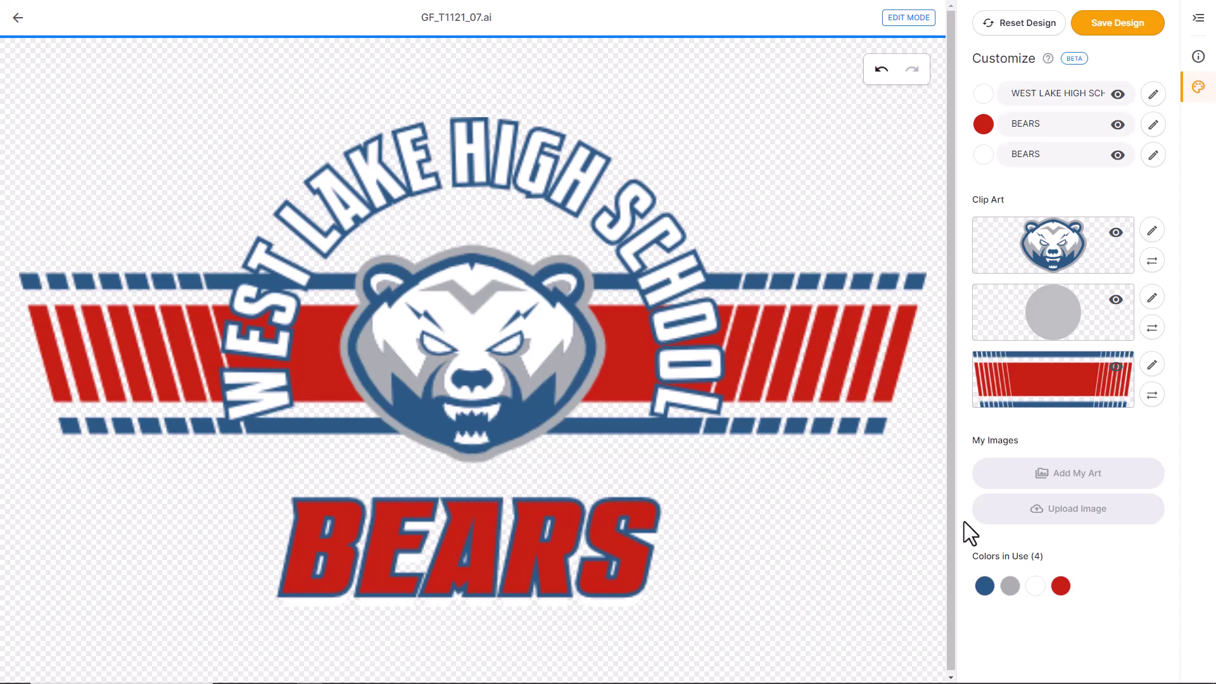
Change the design's medium blue to a darker navy.
left_click(985, 586)
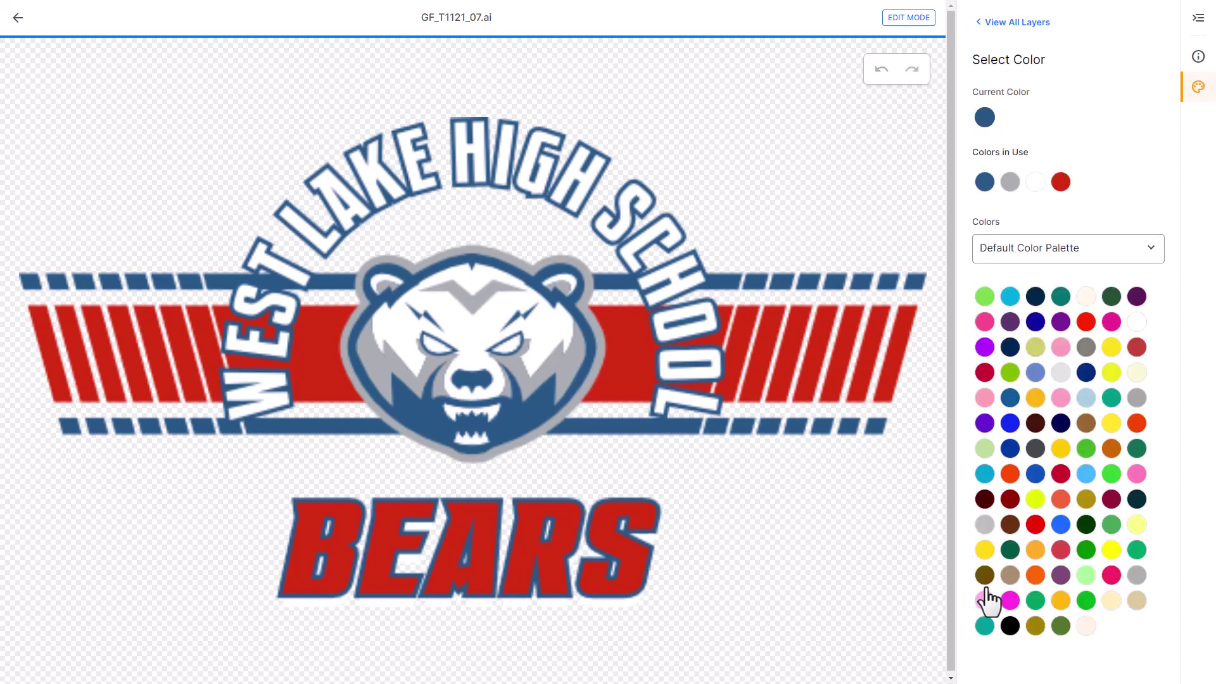
left_click(1010, 347)
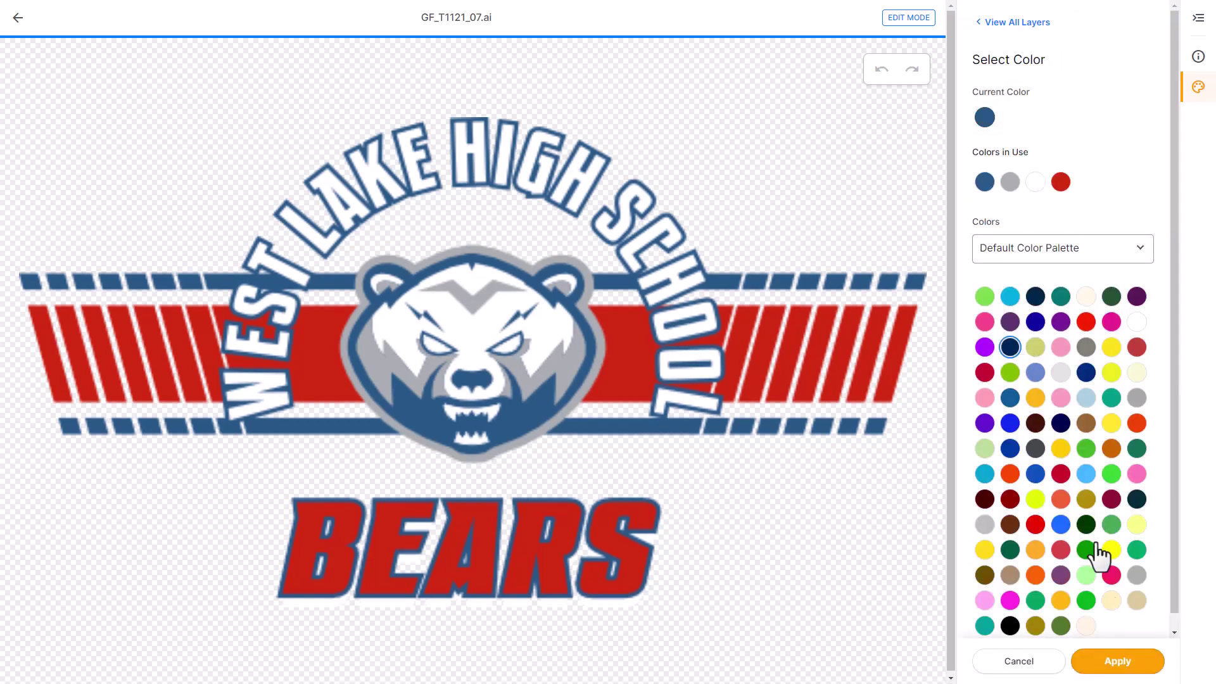
left_click(1105, 663)
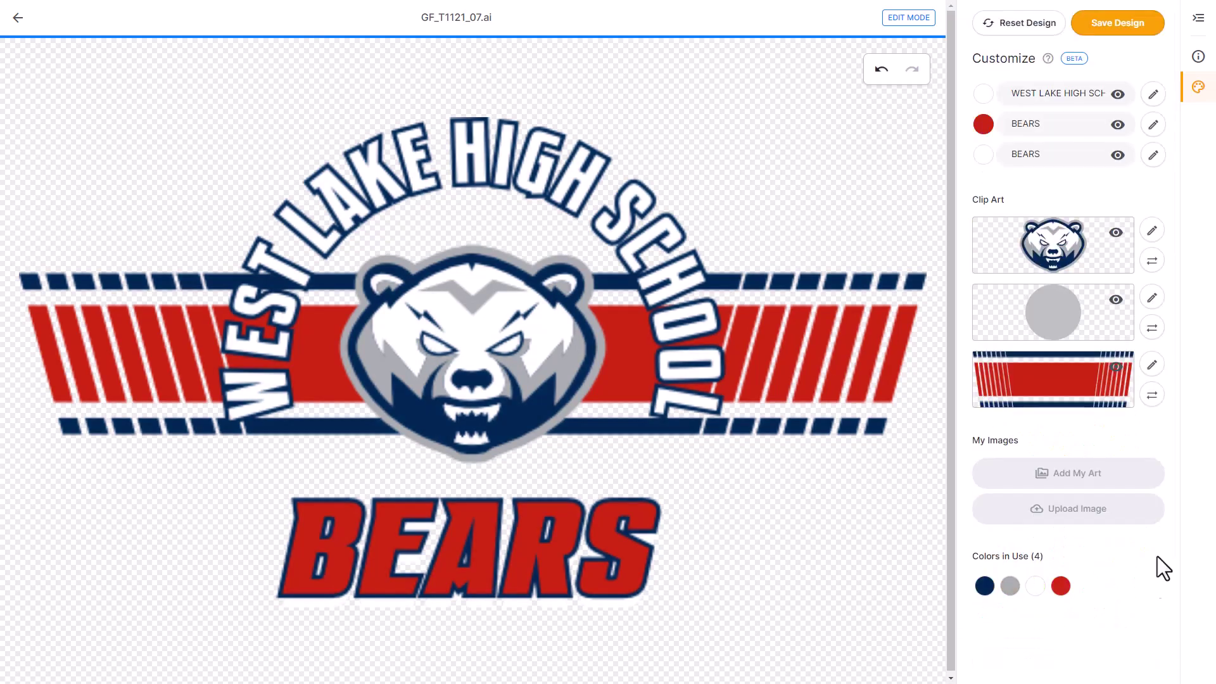
left_click(1062, 584)
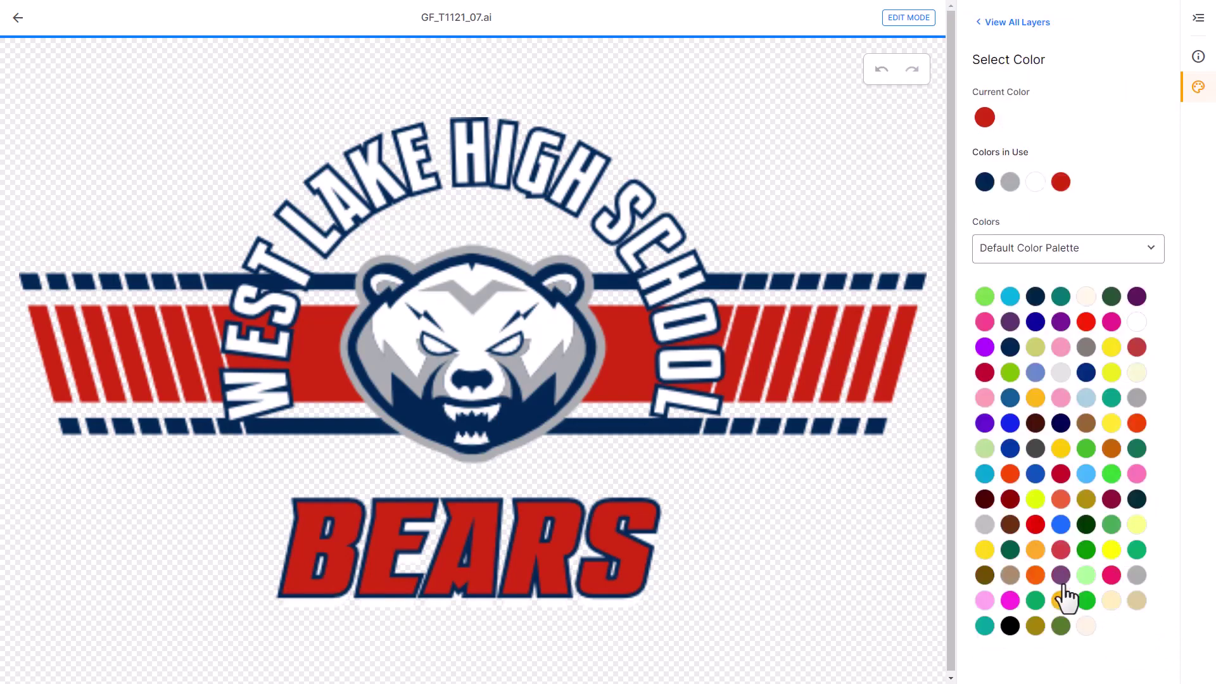
Replace the red in the stripe band and BEARS lettering with the gold palette swatch.
left_click(1036, 399)
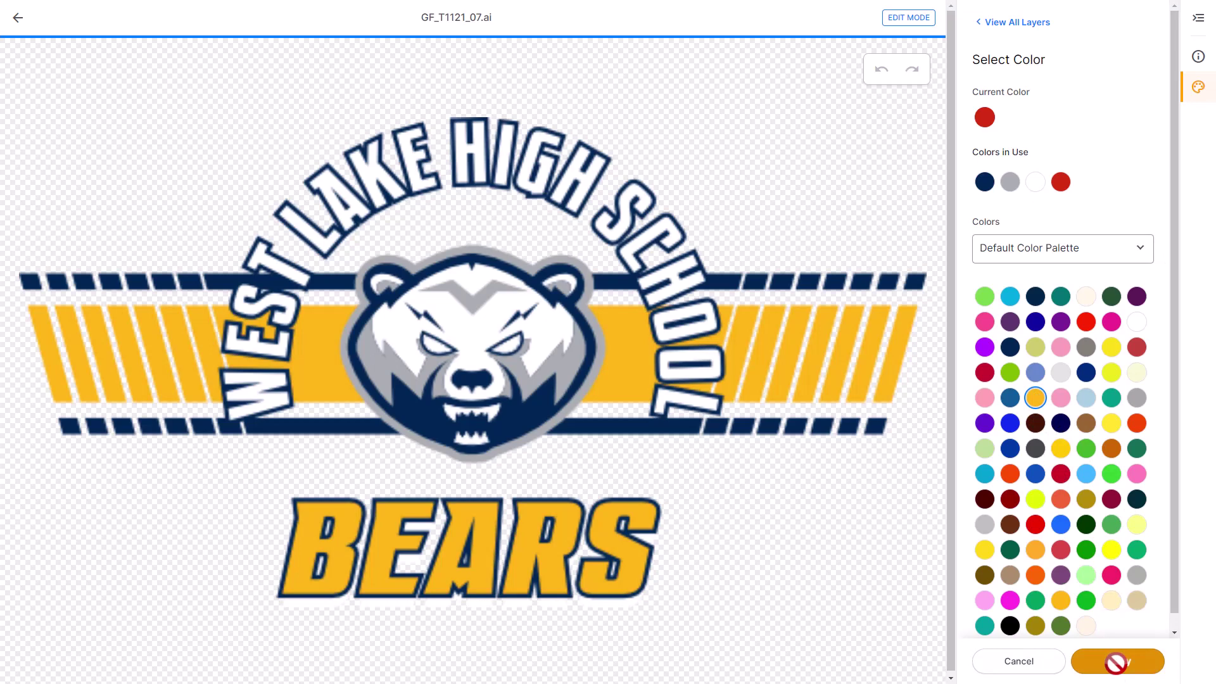
left_click(1116, 662)
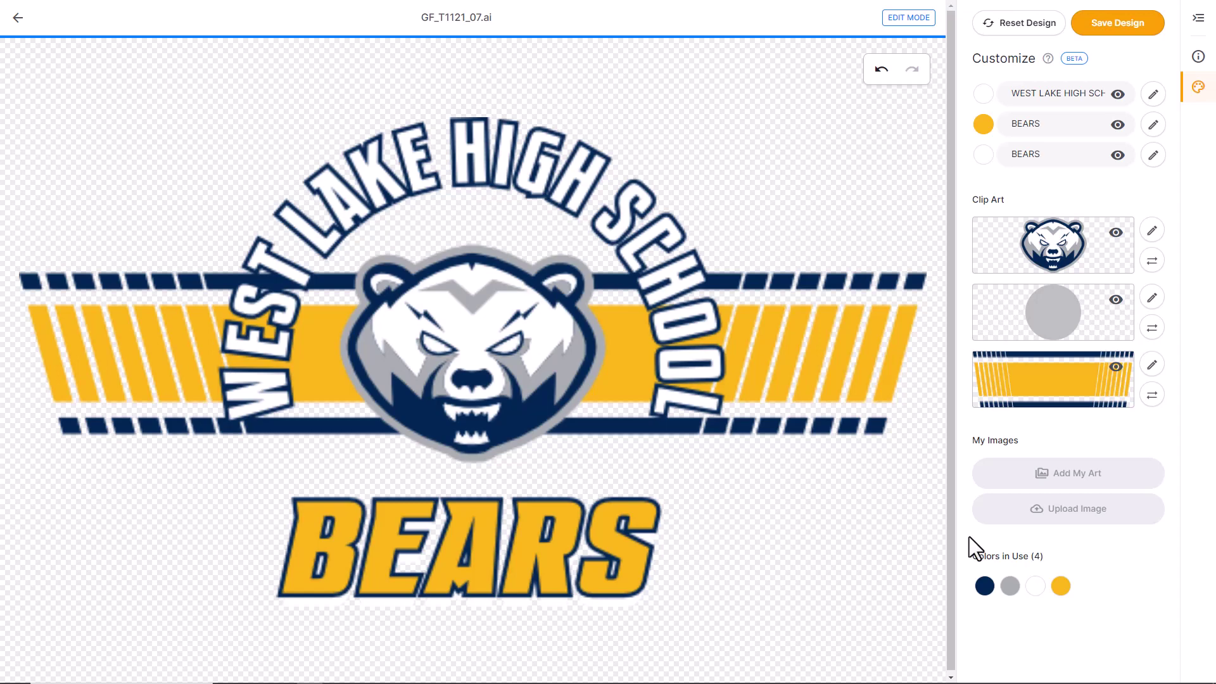
Recolor the grey to custom bluish grey #a7b8c1 using the Custom Color Picker.
left_click(1006, 592)
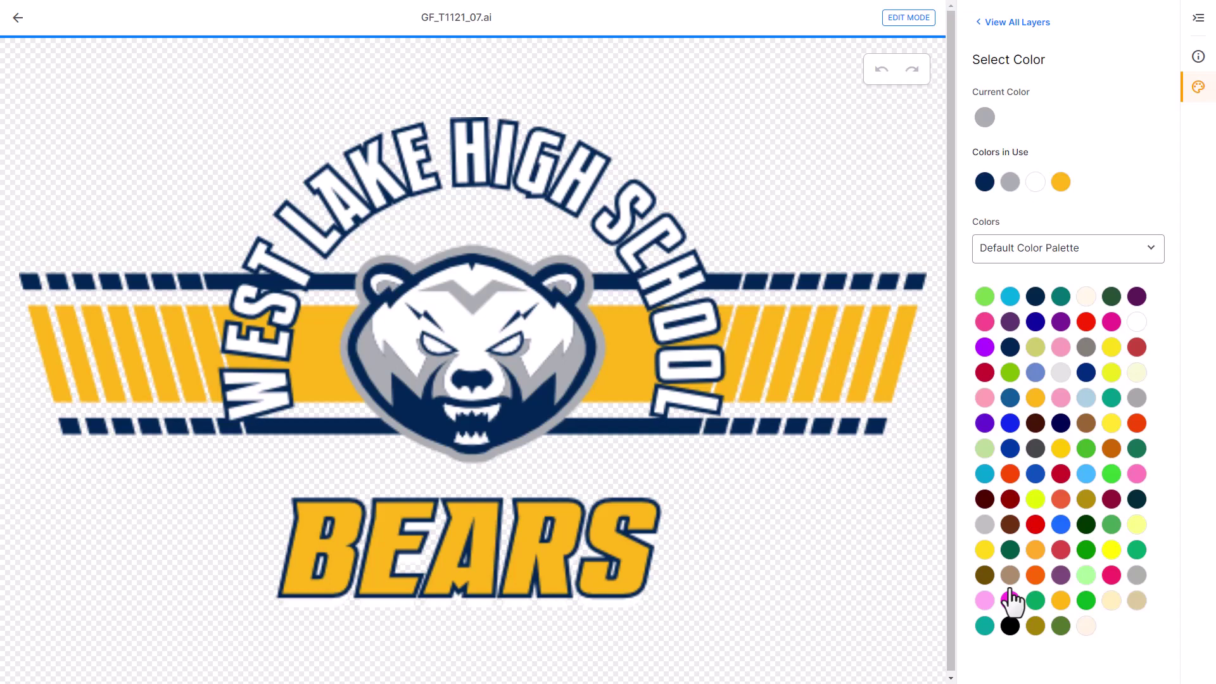
left_click(1086, 250)
left_click(1084, 279)
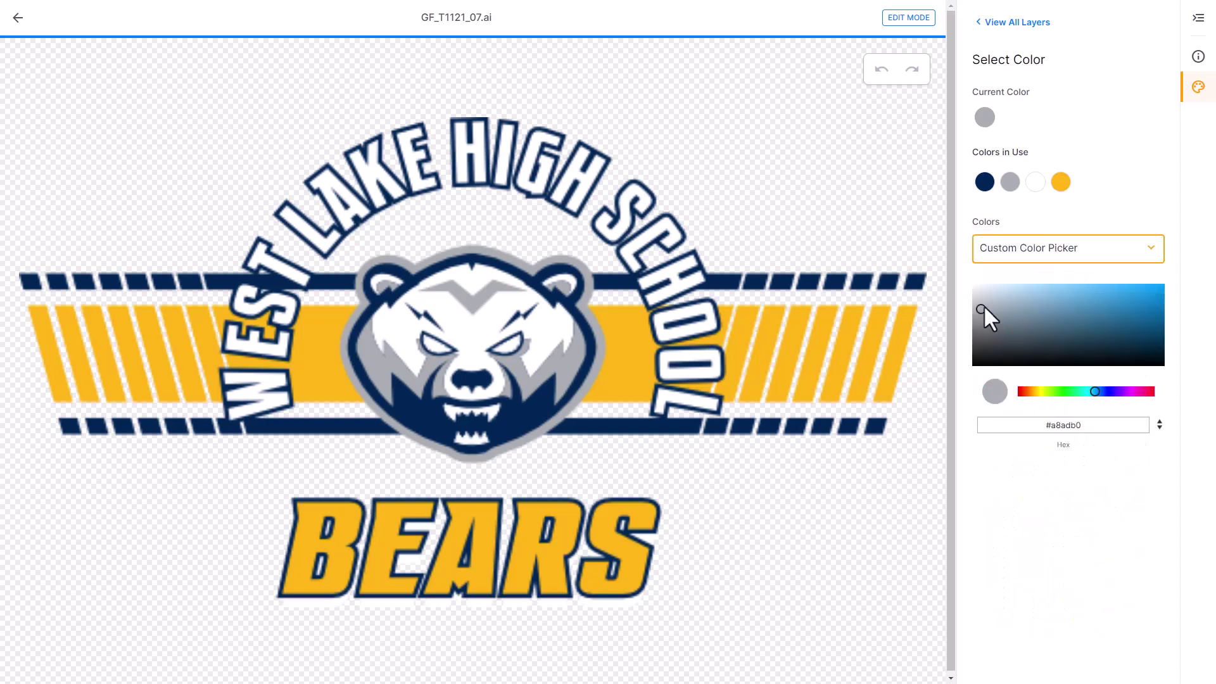
left_click_drag(983, 306, 999, 303)
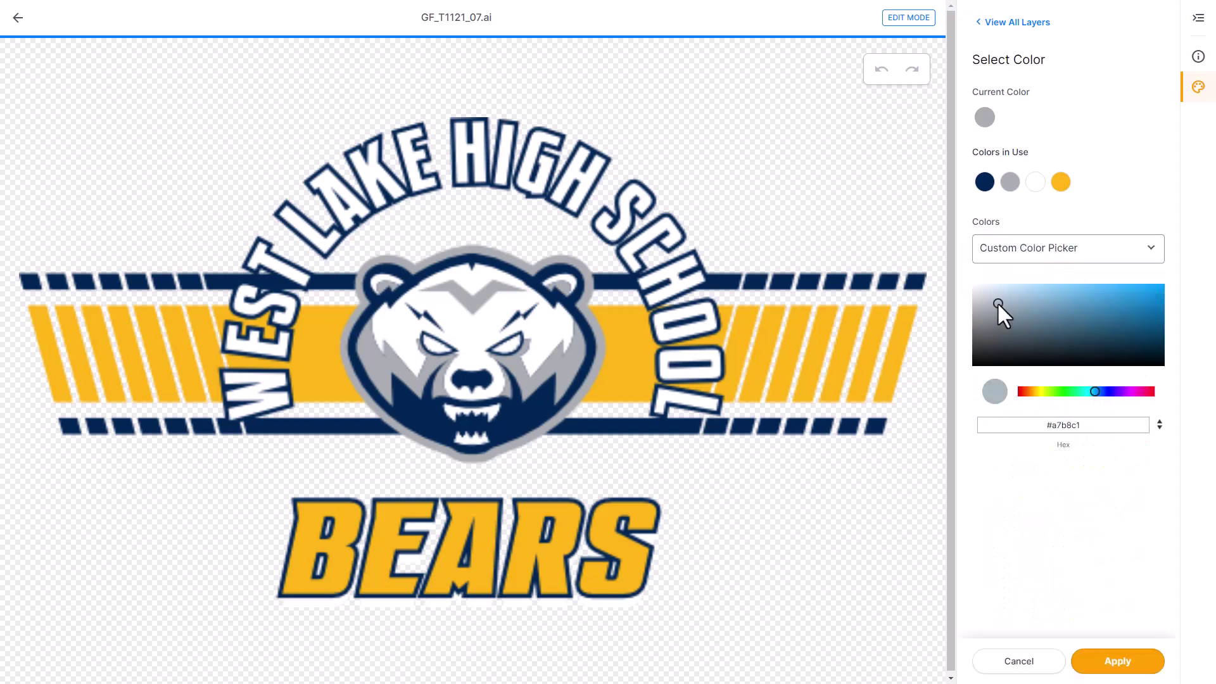
left_click(1108, 661)
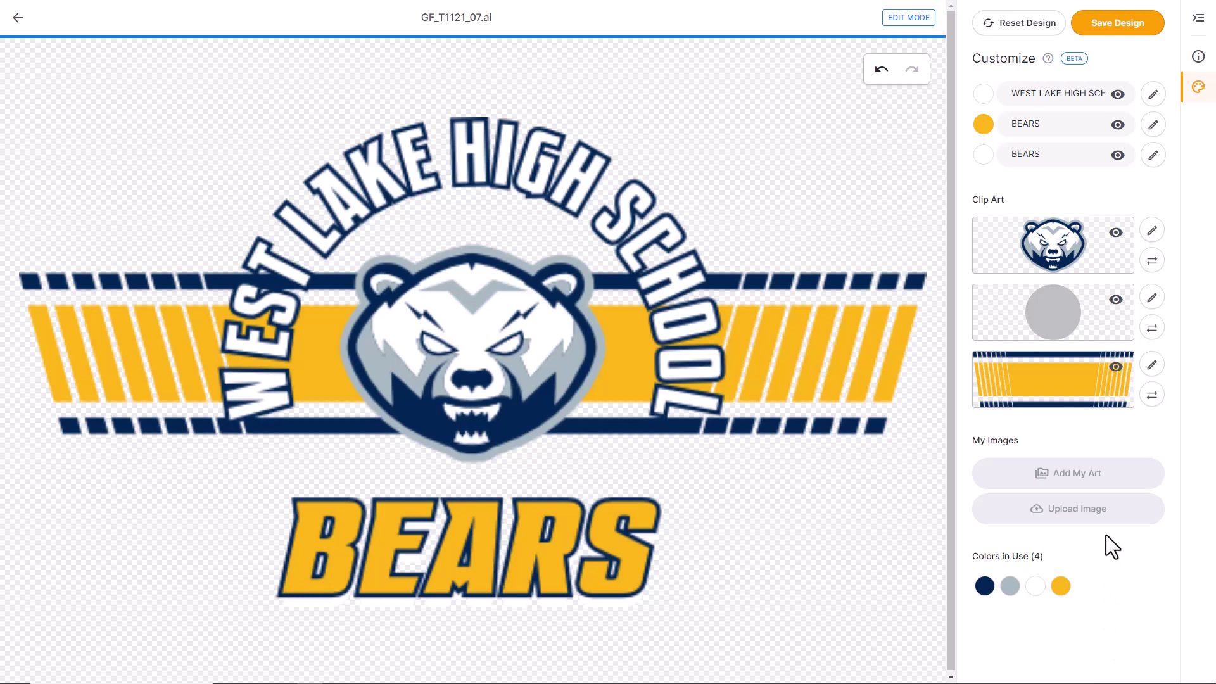
Save the design to My Art's Customizer Designs folder as copy_GF_T1121_07.
left_click(1117, 23)
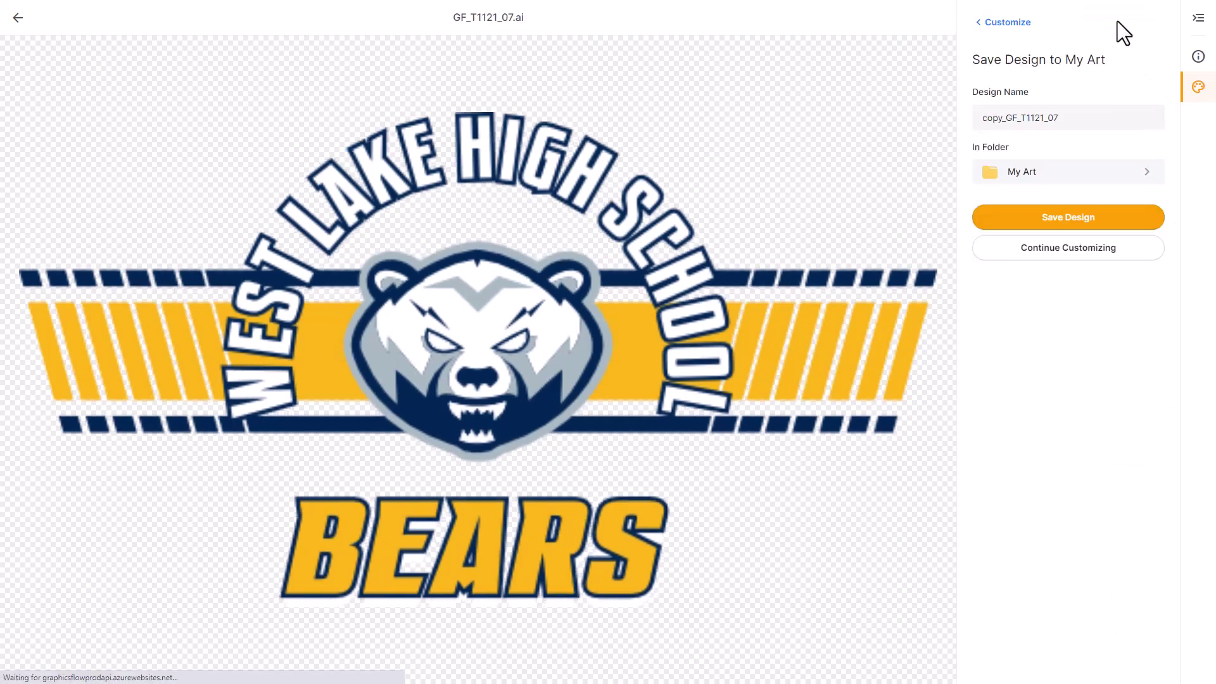
left_click(1077, 183)
scroll(1051, 307, "down", 2)
left_click(1058, 297)
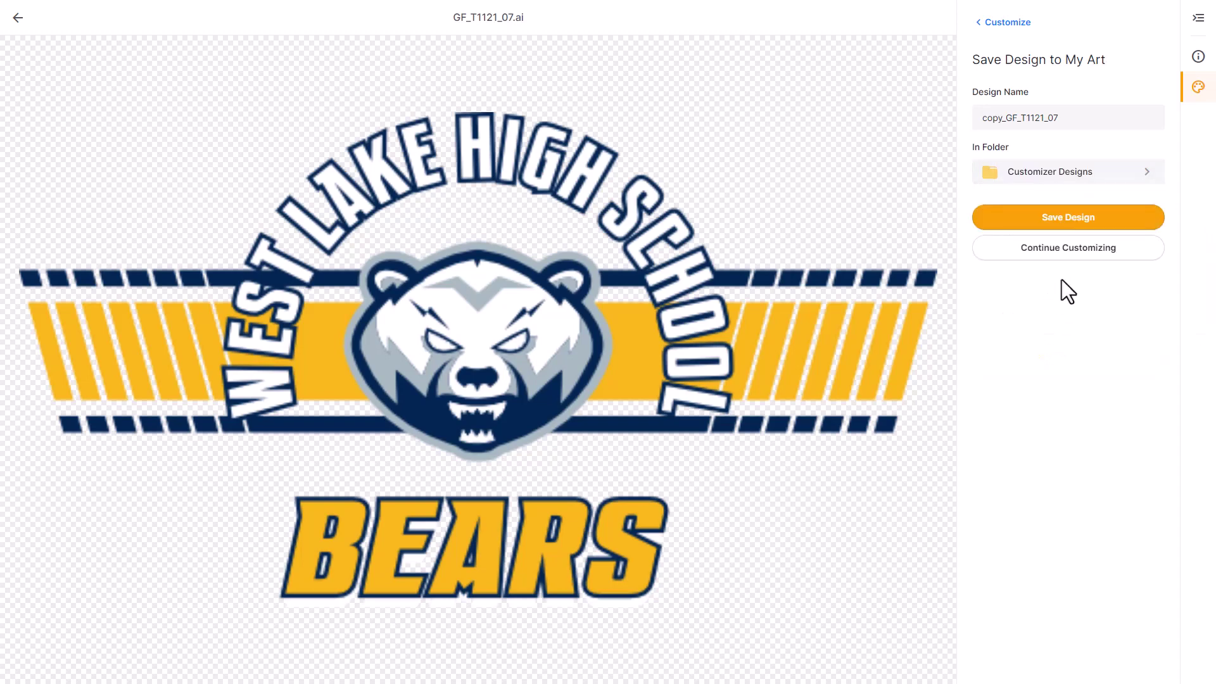
left_click(1074, 225)
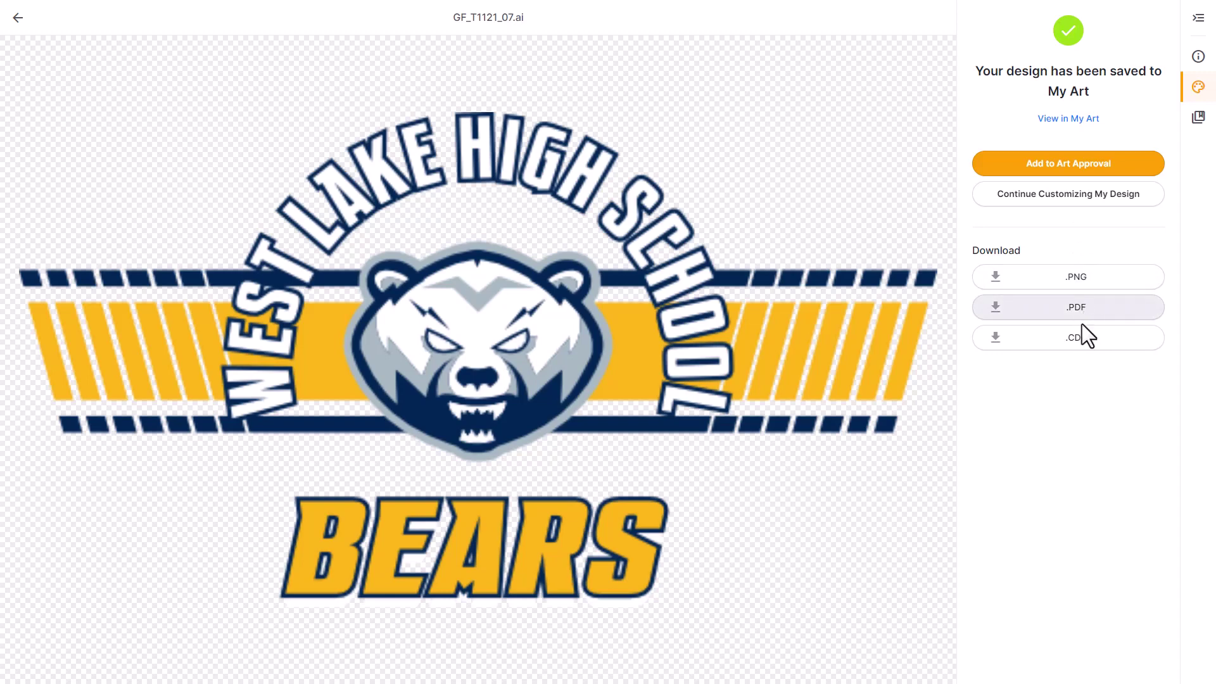
Download a PNG of the design and add it to a new art approval 'Bears Concept'.
left_click(1091, 278)
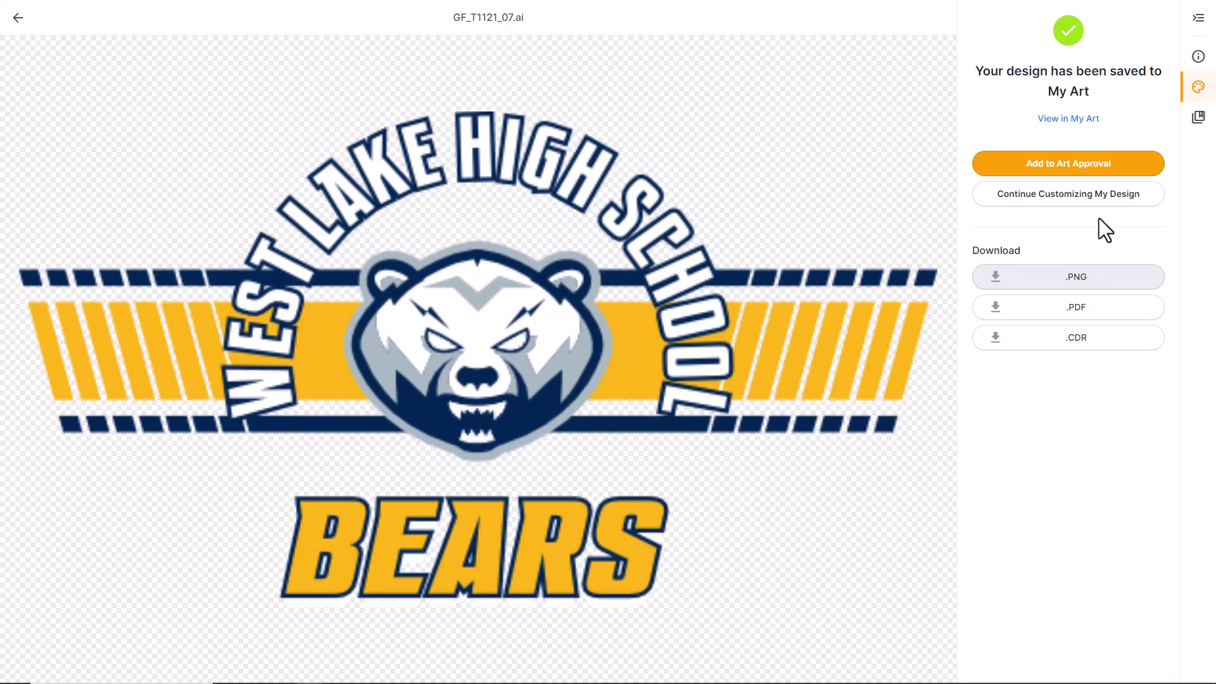
left_click(1085, 164)
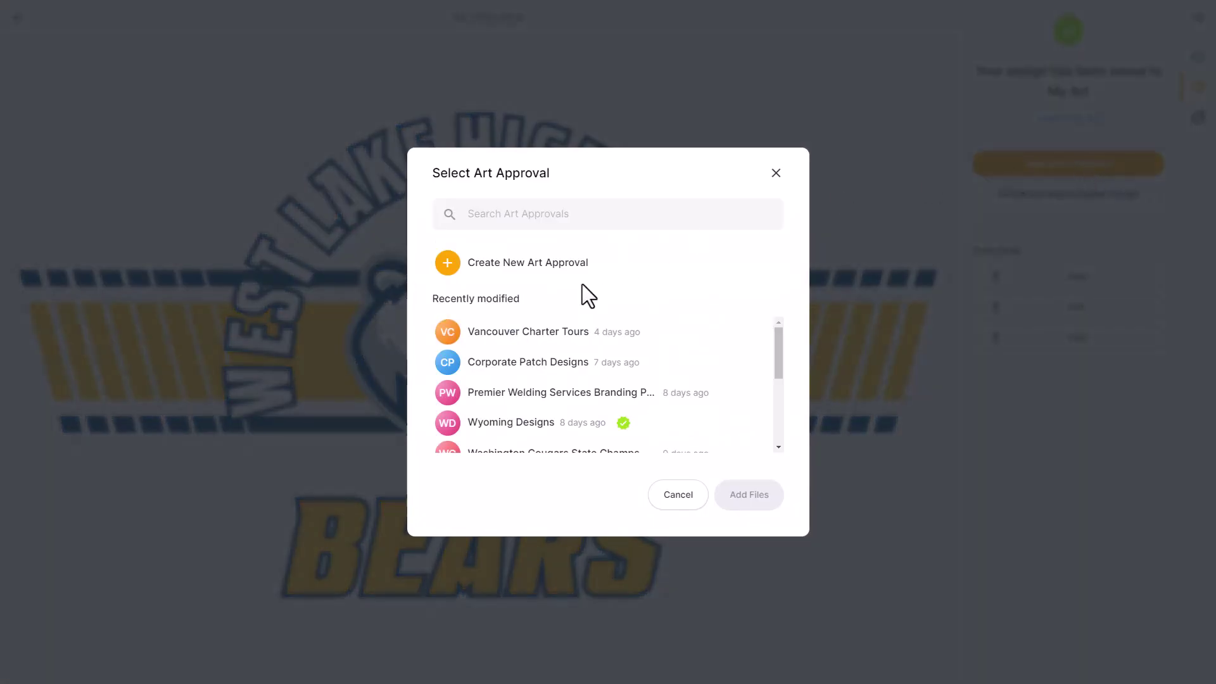
left_click(540, 264)
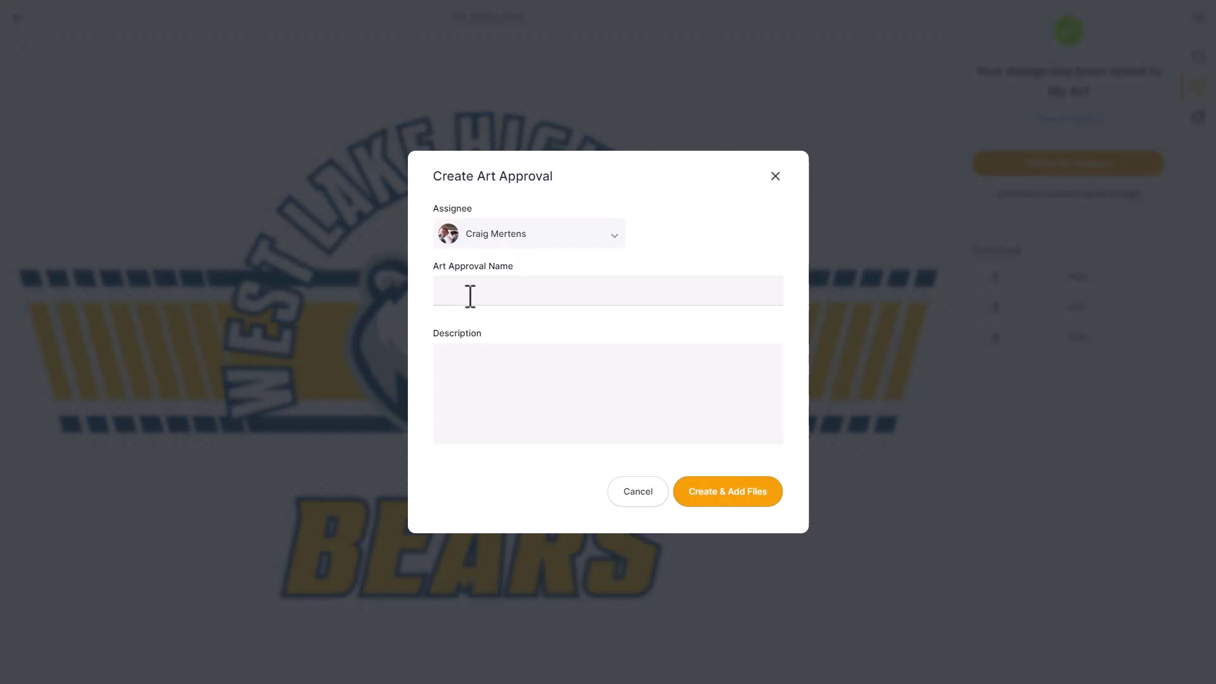
left_click(466, 293)
type("Bears Concept")
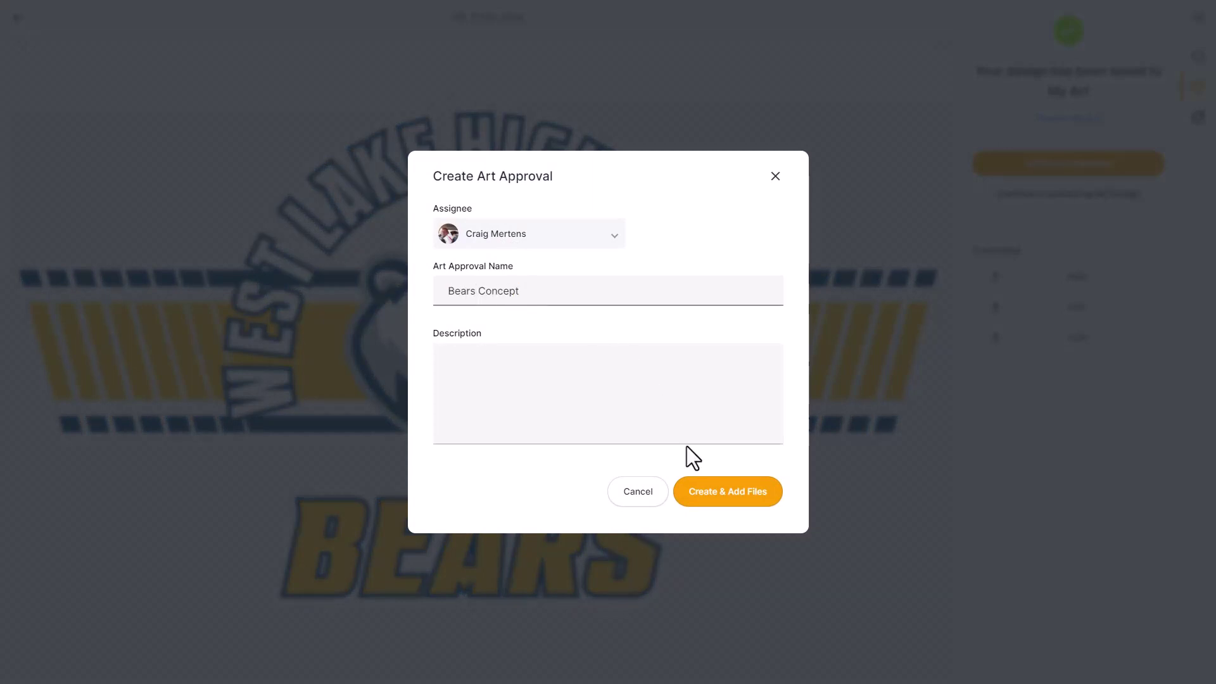
left_click(731, 497)
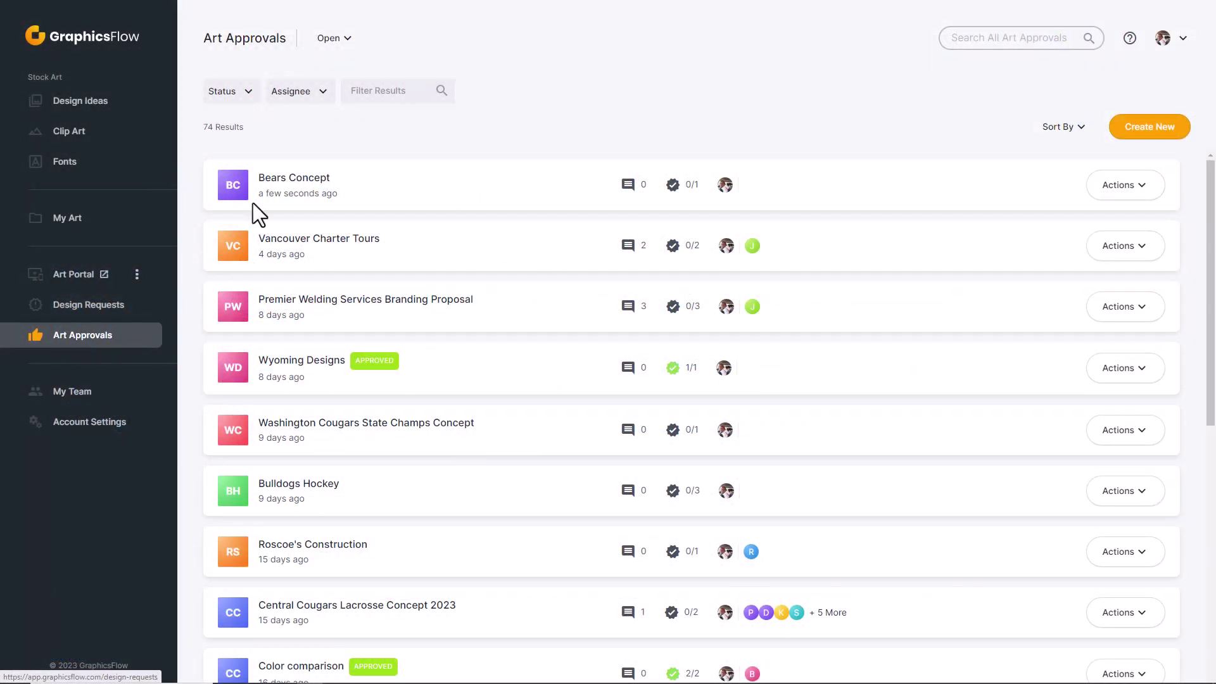
Set the Bears Concept artwork preview background colour to light grey #dadcde.
left_click(288, 182)
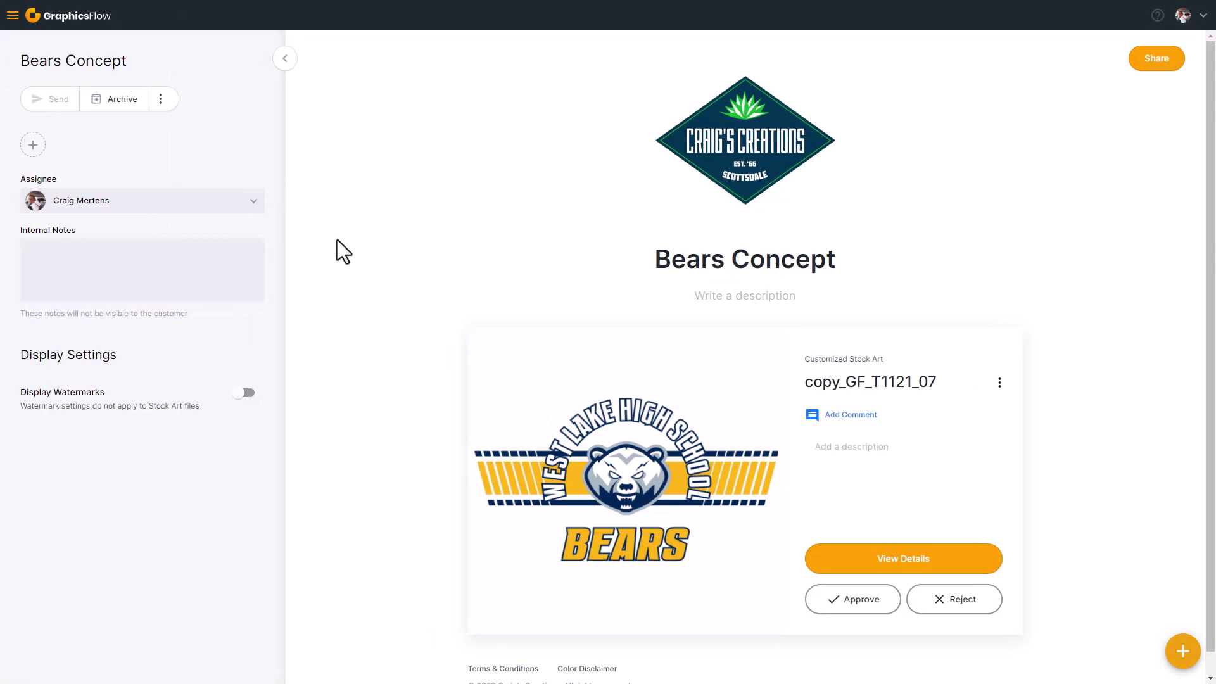
left_click(659, 476)
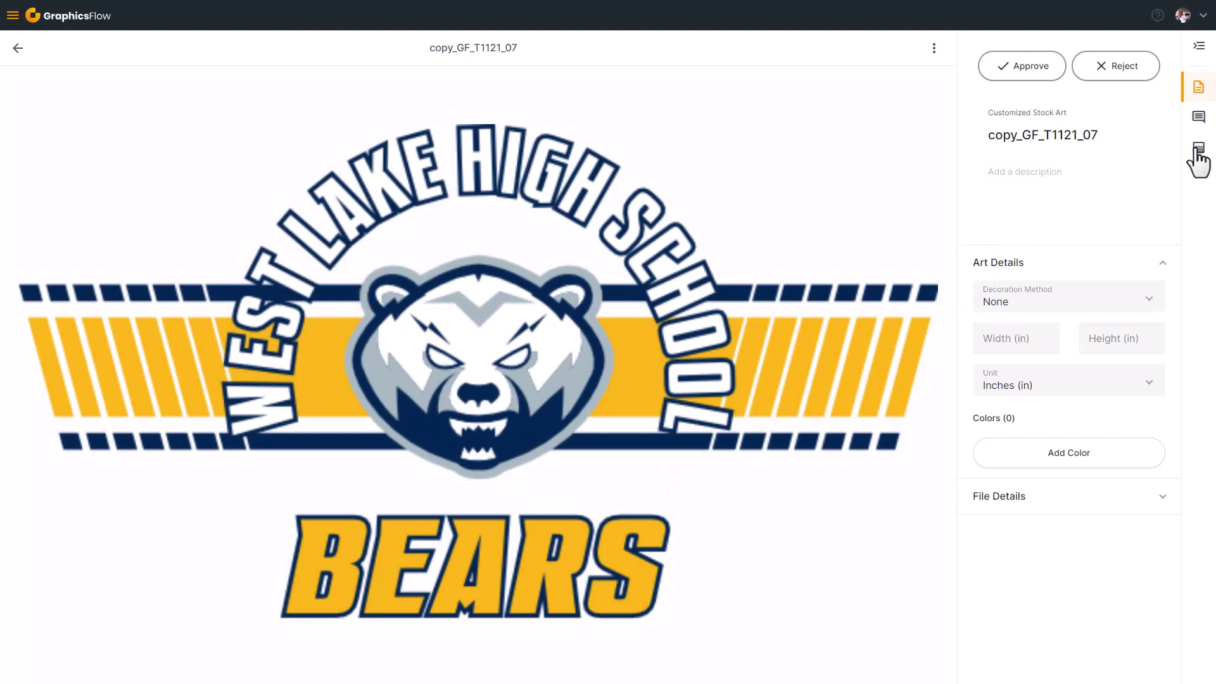
left_click(1198, 152)
left_click(1150, 89)
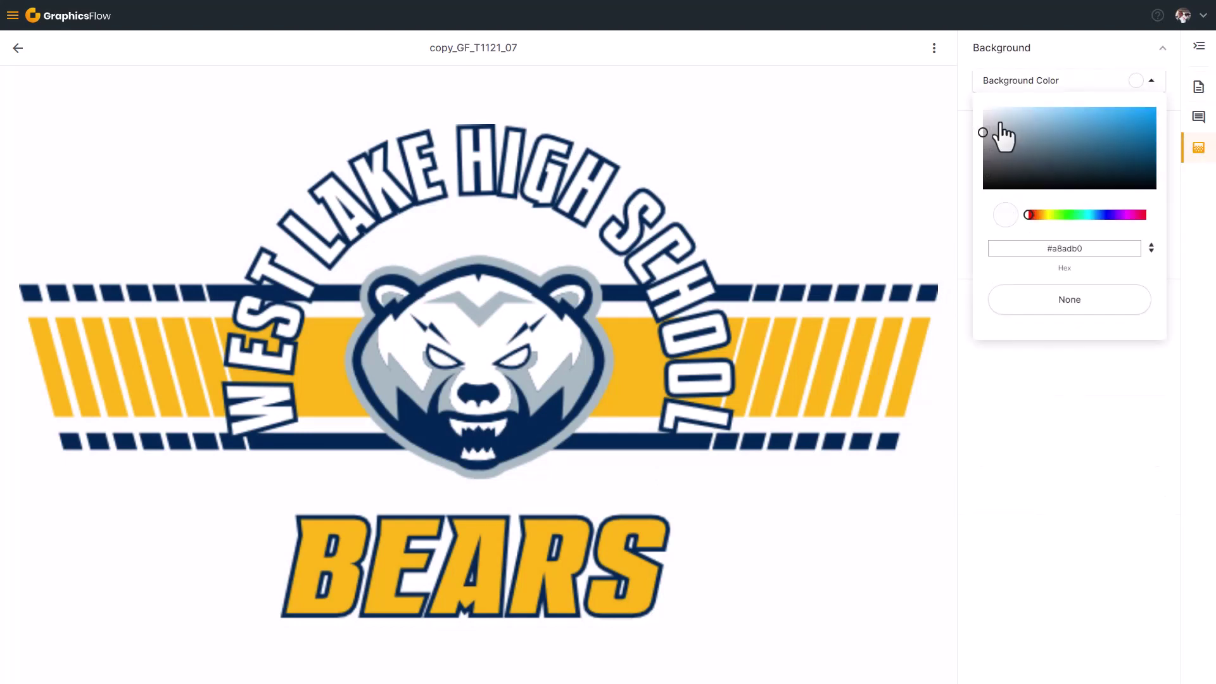
left_click_drag(992, 135, 985, 119)
left_click(848, 138)
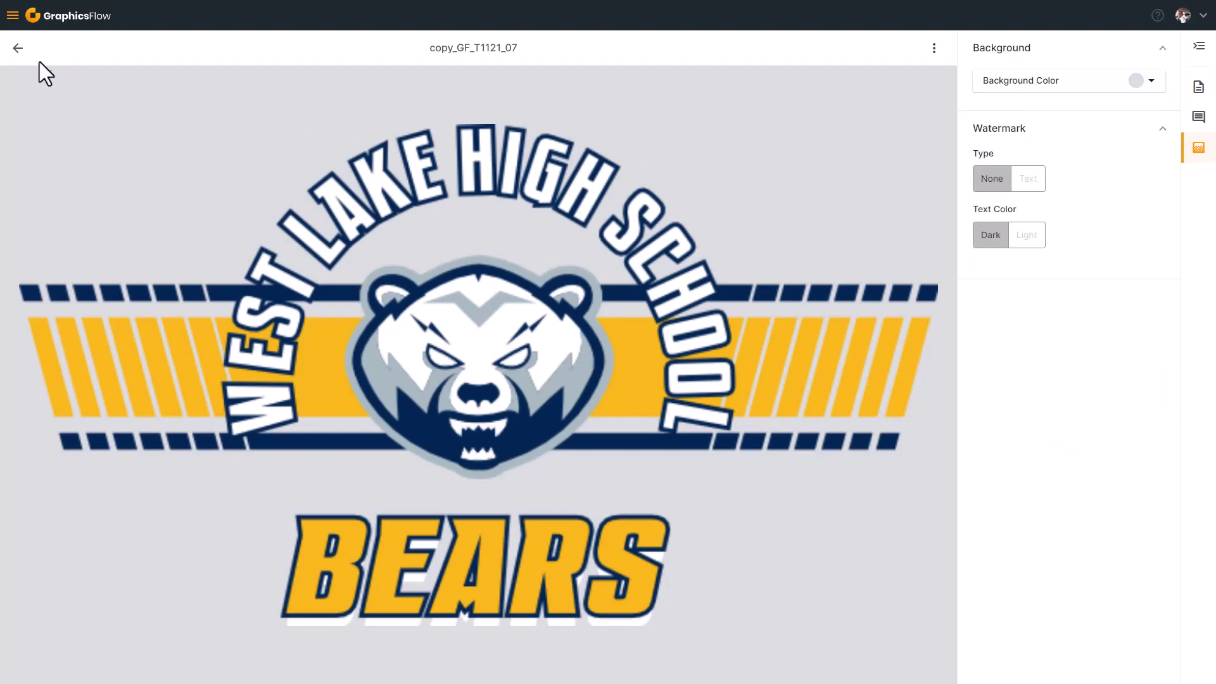
From the Bears Concept approval page, invite collaborators and view the 'Can Comment & Approve' link permission options.
left_click(19, 49)
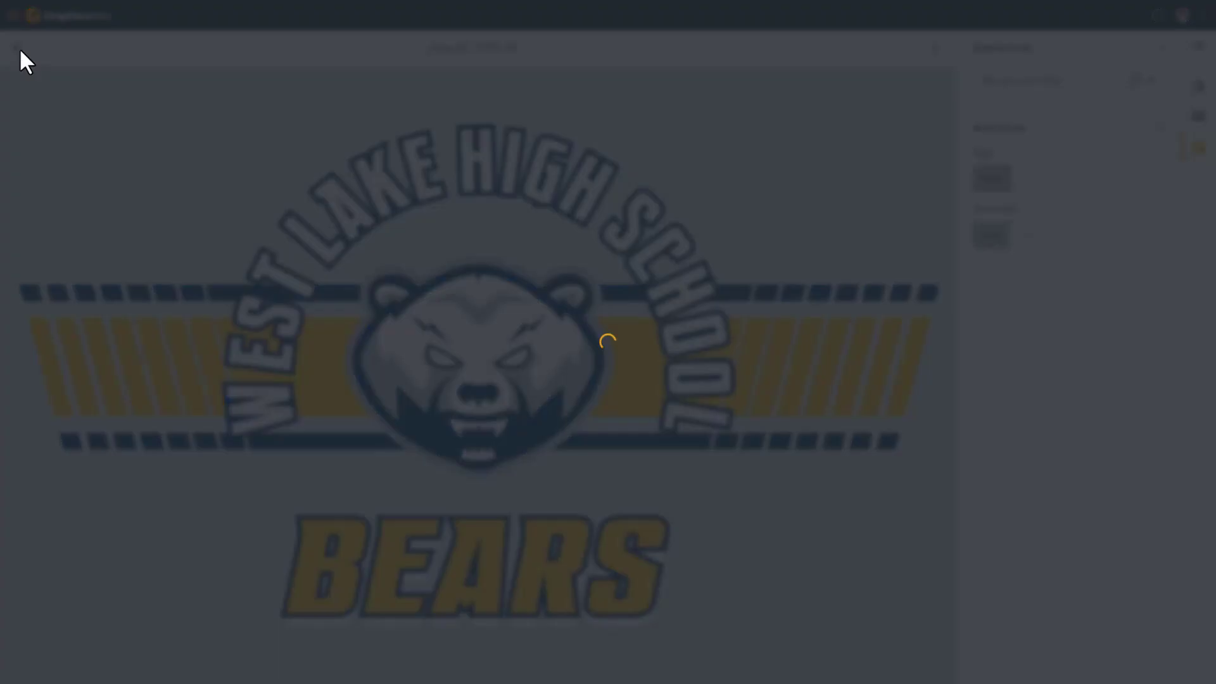
left_click(1143, 62)
left_click(1122, 92)
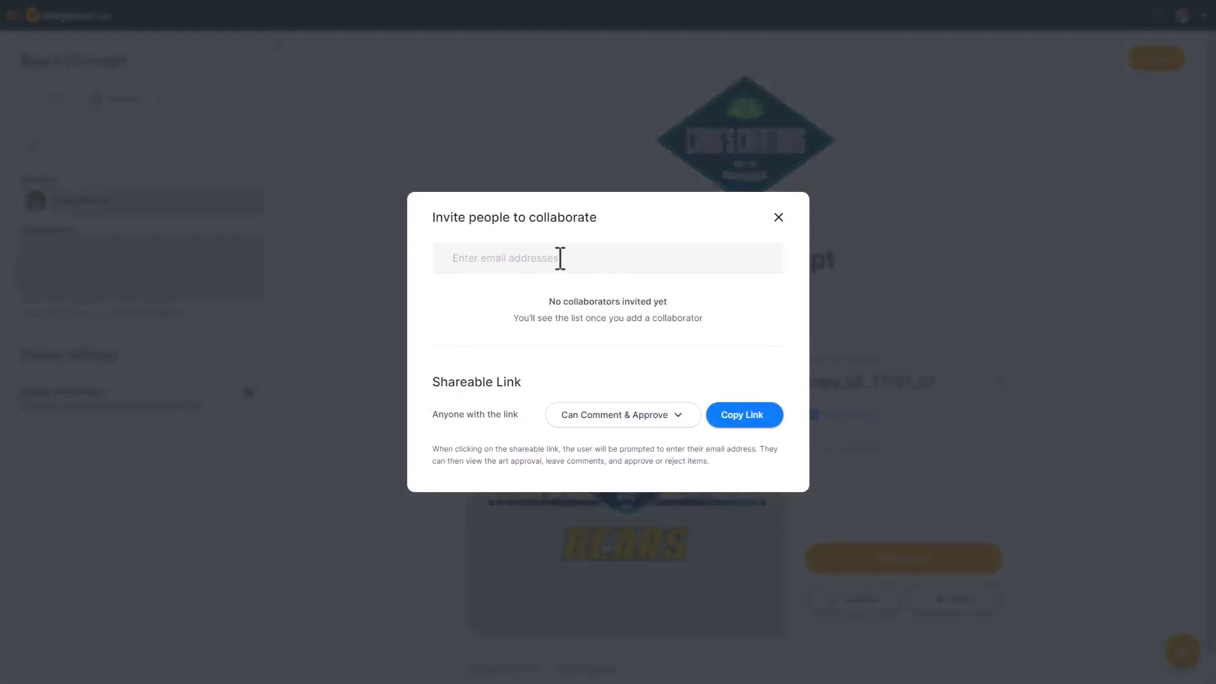
left_click(677, 420)
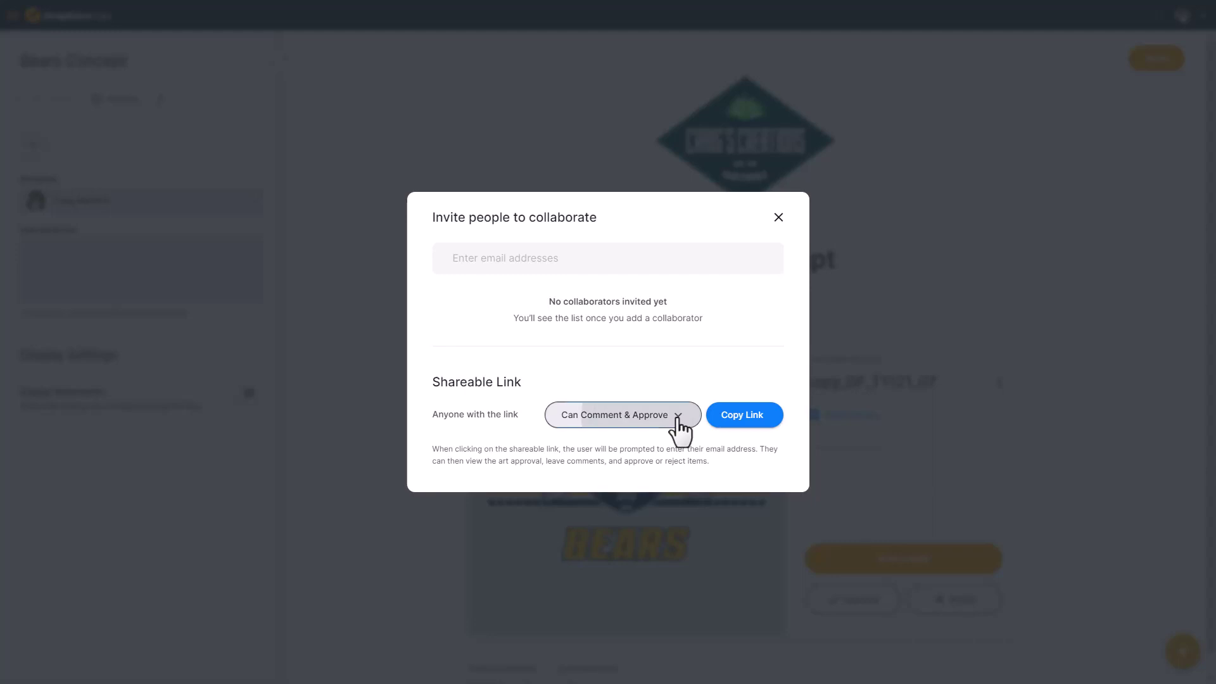